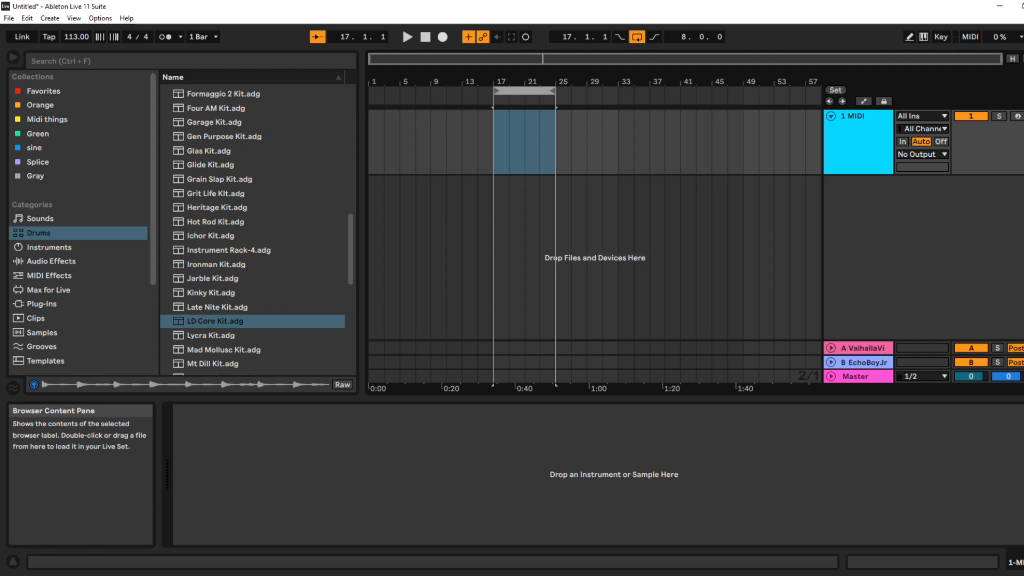
Load LD Core Kit onto the MIDI track, audition its rimshot, and insert an empty eight-bar MIDI clip at bar 17
left_click_drag(215, 321, 853, 144)
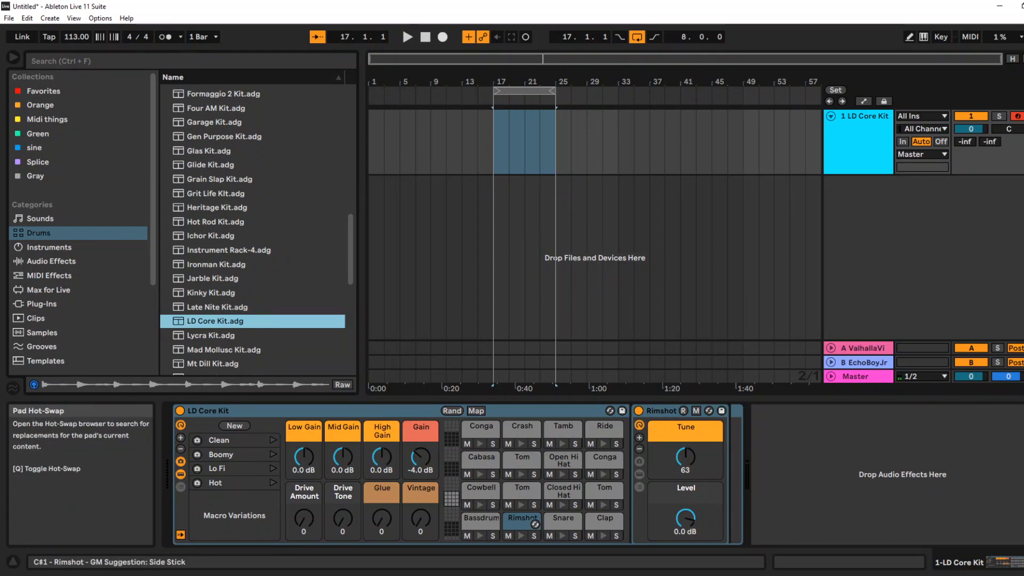
left_click(521, 536)
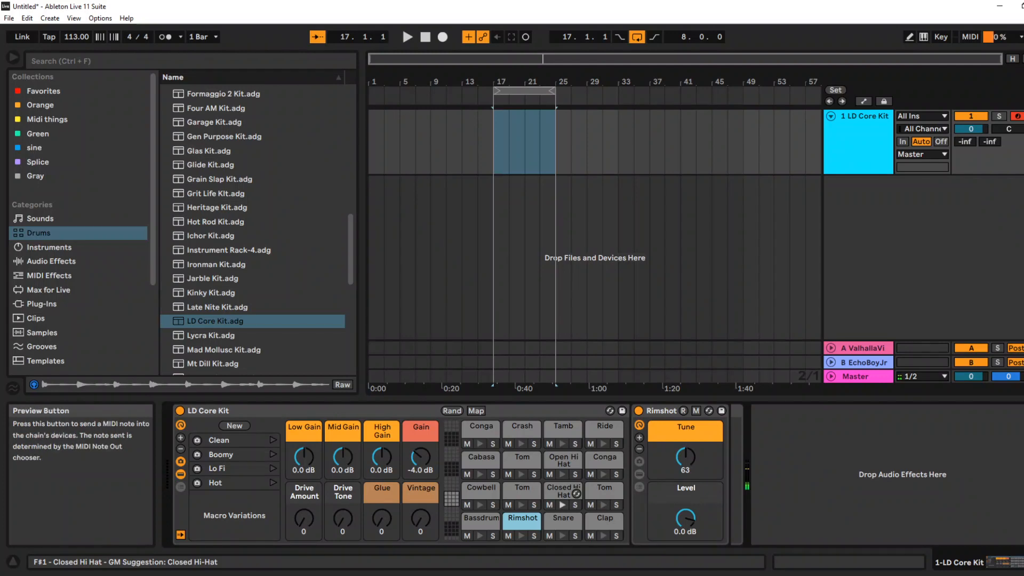
right_click(525, 133)
left_click(565, 245)
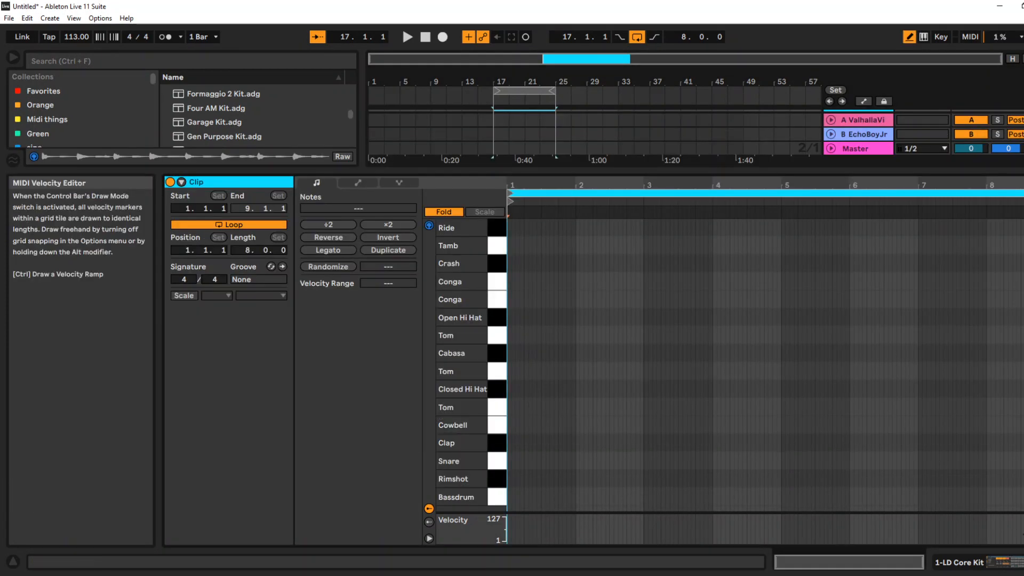
Fill the Bassdrum row with quarter notes on every beat across all eight bars and play the pattern
left_click(1023, 496)
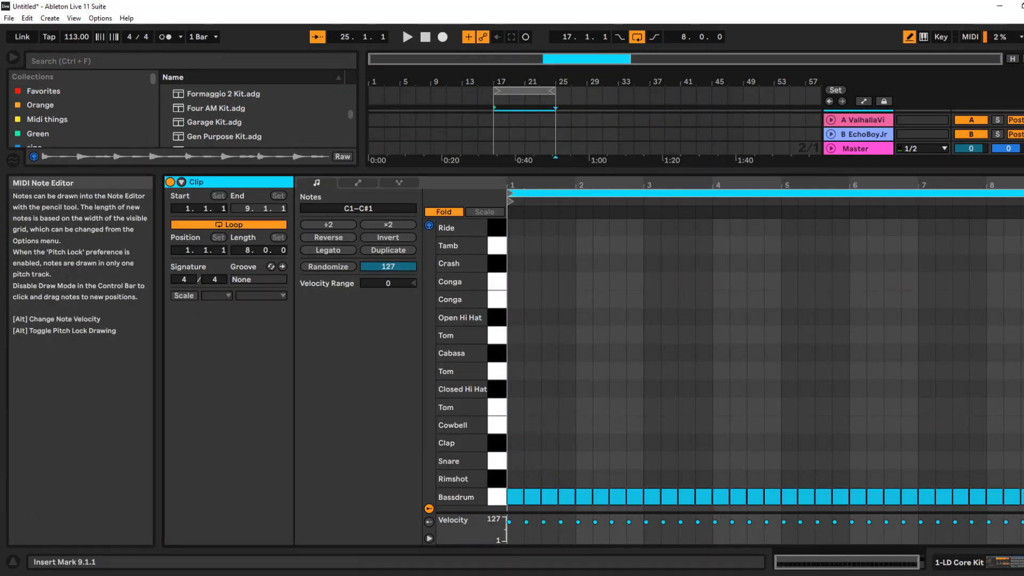
key("space")
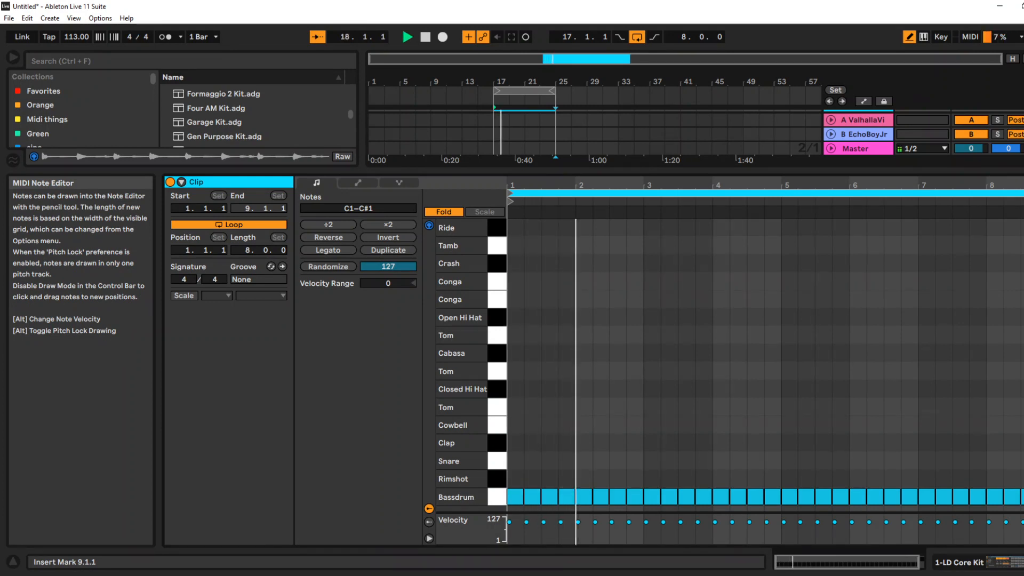
key("space")
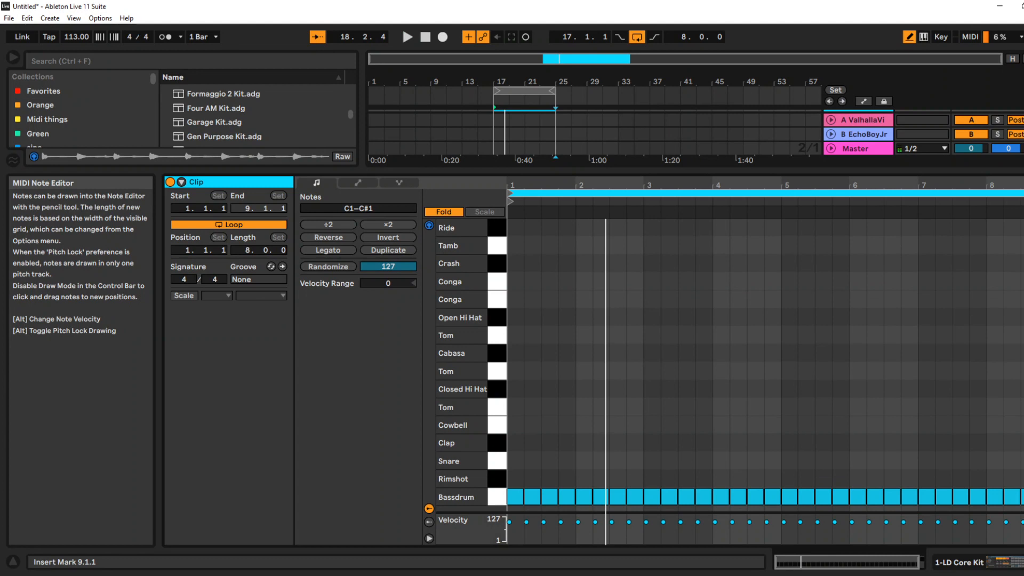
Draw snare notes on beats 2 and 4 of every bar in the eight-bar clip while listening to playback
left_click(533, 461)
key("space")
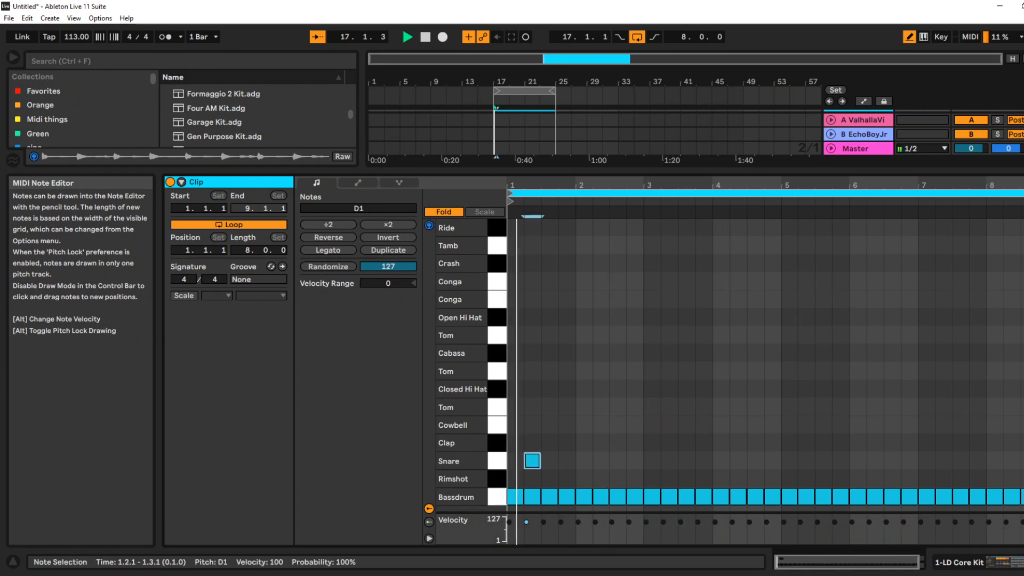
left_click(567, 461)
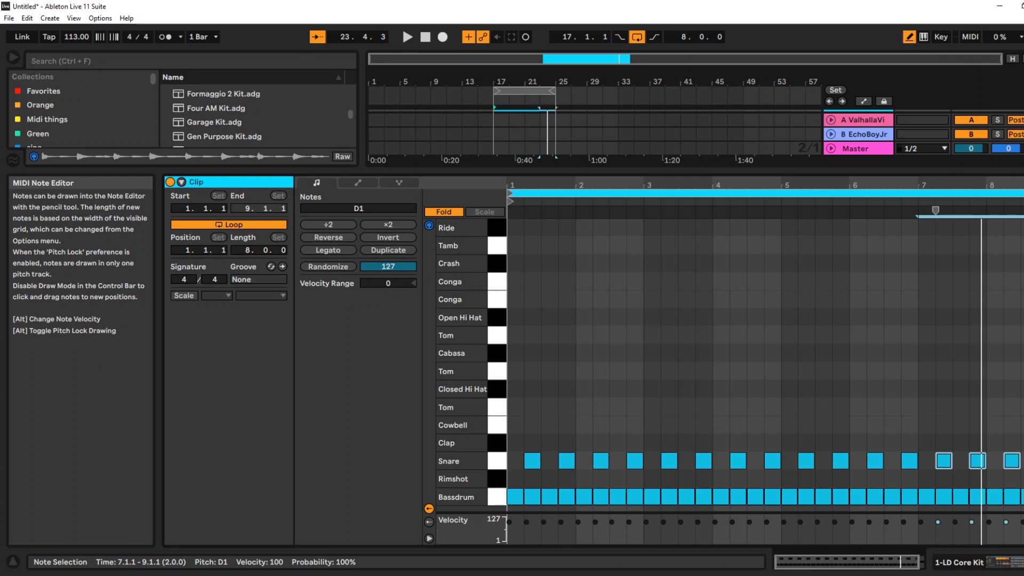
Add clap notes on beat 4 of bars 2, 4, 6 and 8
left_click(634, 443)
left_click(772, 443)
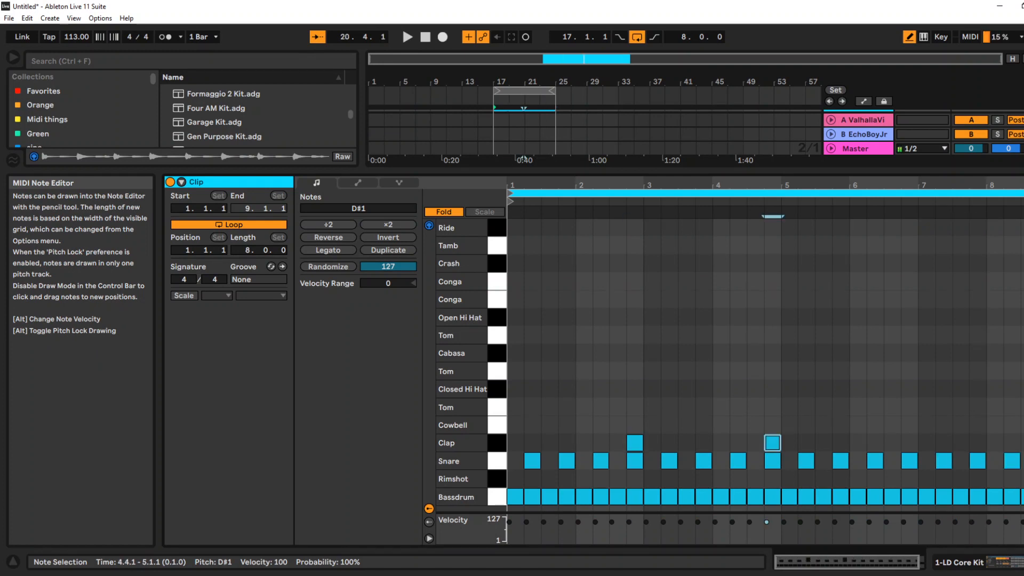
left_click(910, 442)
left_click(1023, 443)
key("shift+Right")
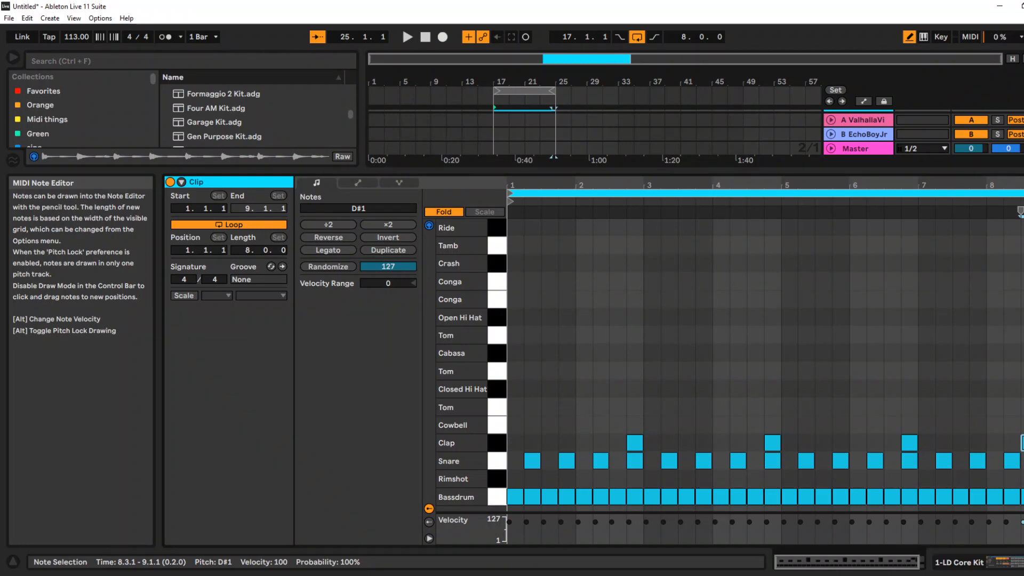
Add a cowbell note on beat 3 of bar 1, duplicate it three times, and play the pattern
left_click(550, 425)
key("ctrl+d")
key("ctrl+d")
key("ctrl+d")
key("space")
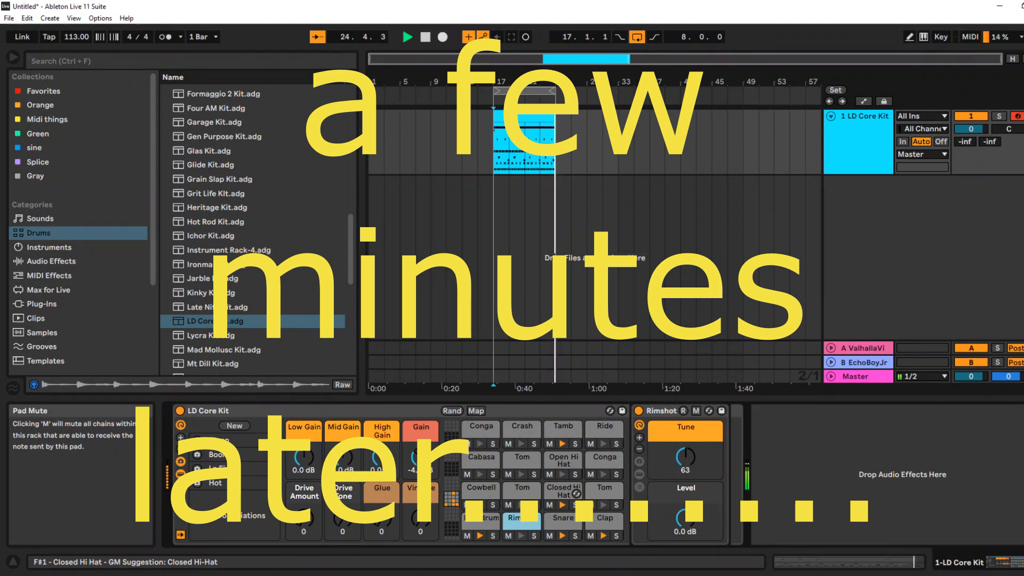
Set the Closed Hi Hat pad's tune to 98 and level to -27.815 dB, and lower the Tamb pad's tuning
left_click(563, 491)
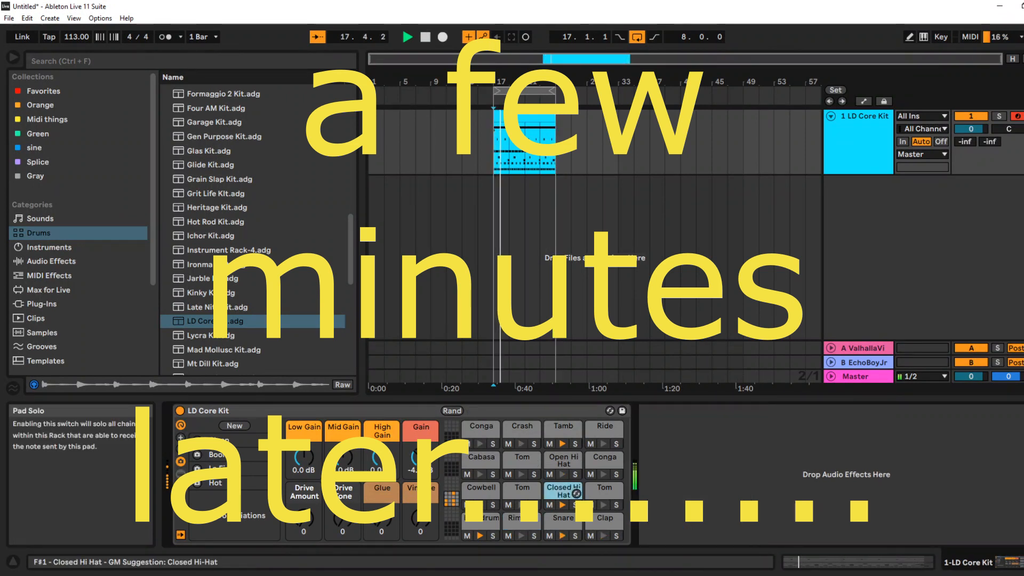
double_click(565, 491)
mouse_move(685, 457)
left_mouse_down()
mouse_move(685, 474)
mouse_move(686, 428)
mouse_move(686, 437)
left_mouse_up()
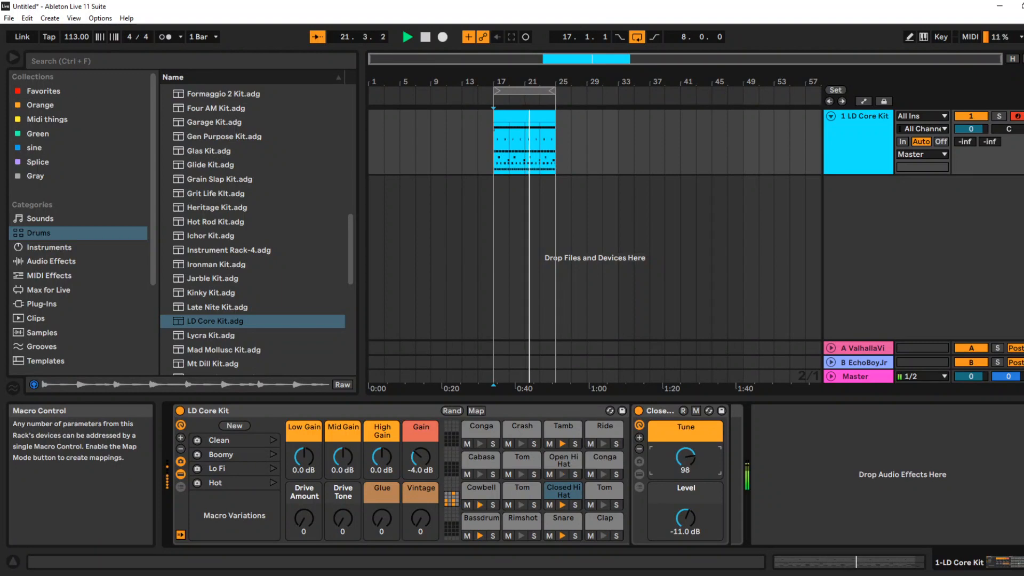
left_click_drag(685, 518, 686, 540)
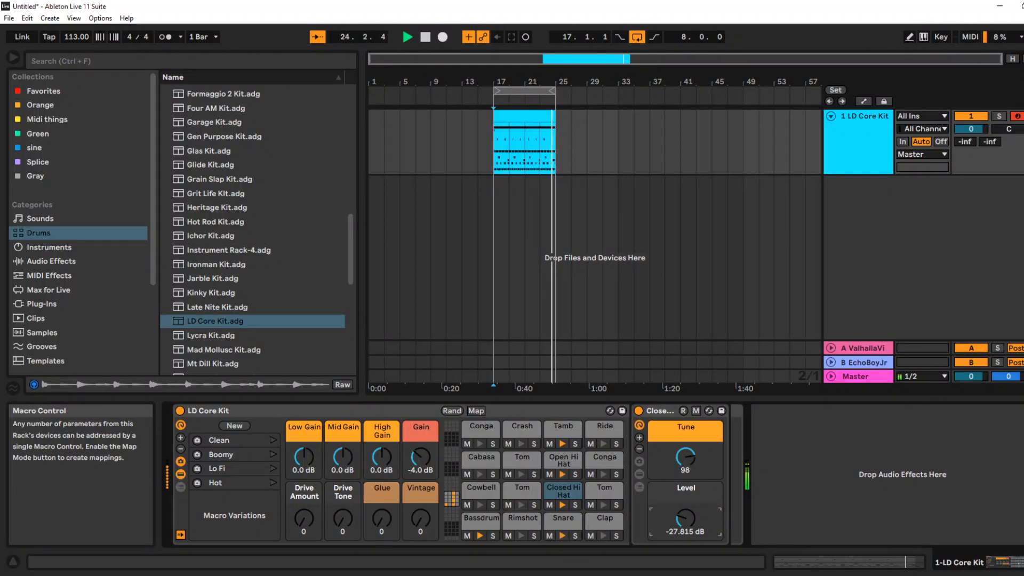
left_click(572, 429)
left_click_drag(685, 457, 685, 480)
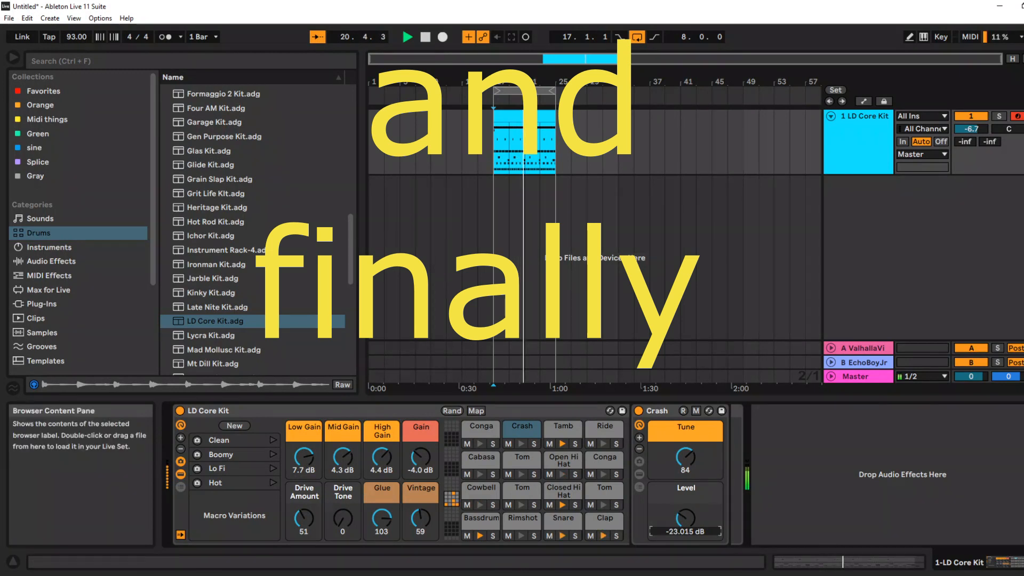
Stop playback, search the plug-ins for "val", and add ValhallaVintageVerb_x64 to the drum kit's Clap pad
key("ctrl+f")
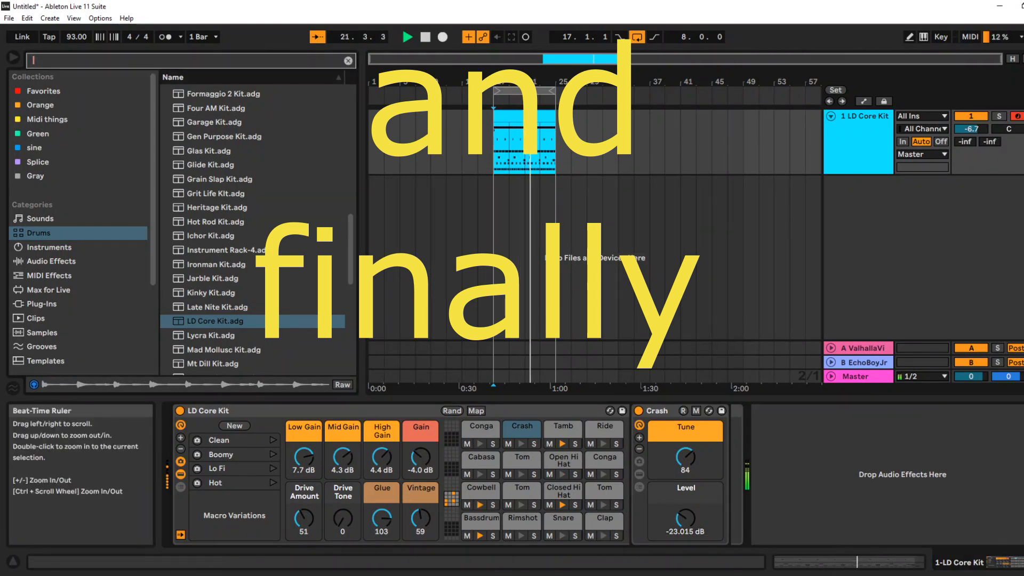
left_click(425, 37)
key("ctrl+f")
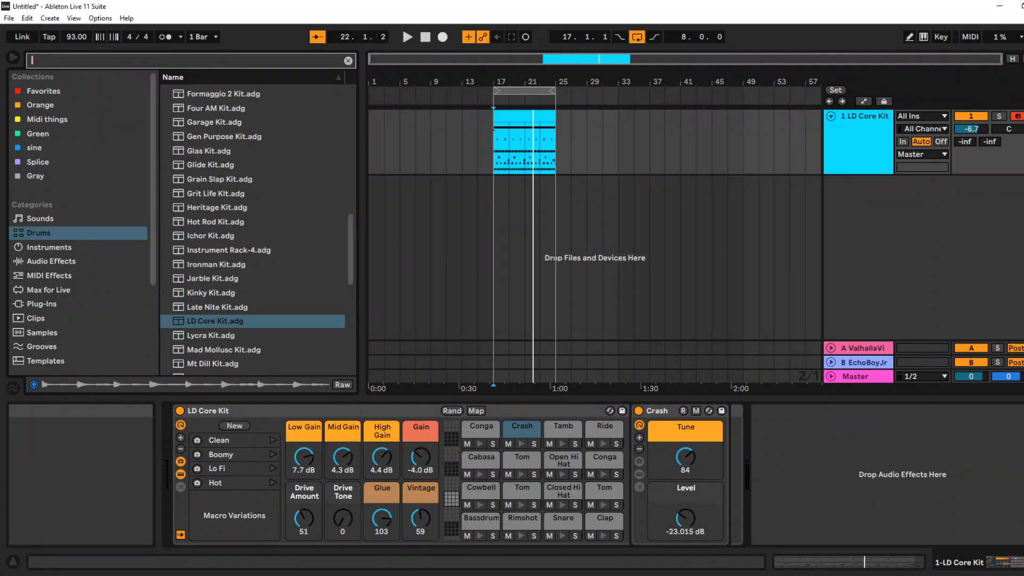
type("val")
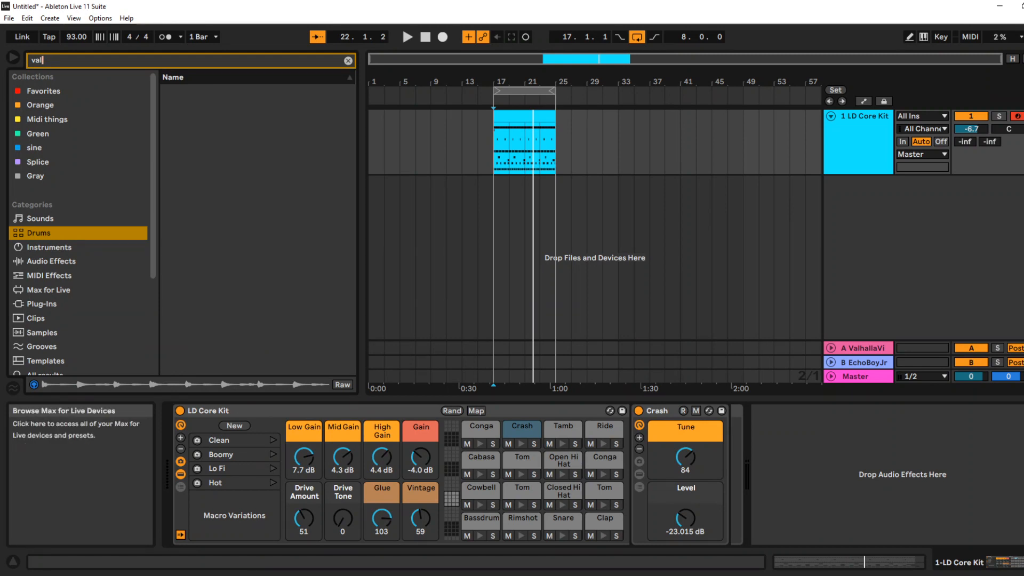
left_click(42, 304)
left_click(166, 91)
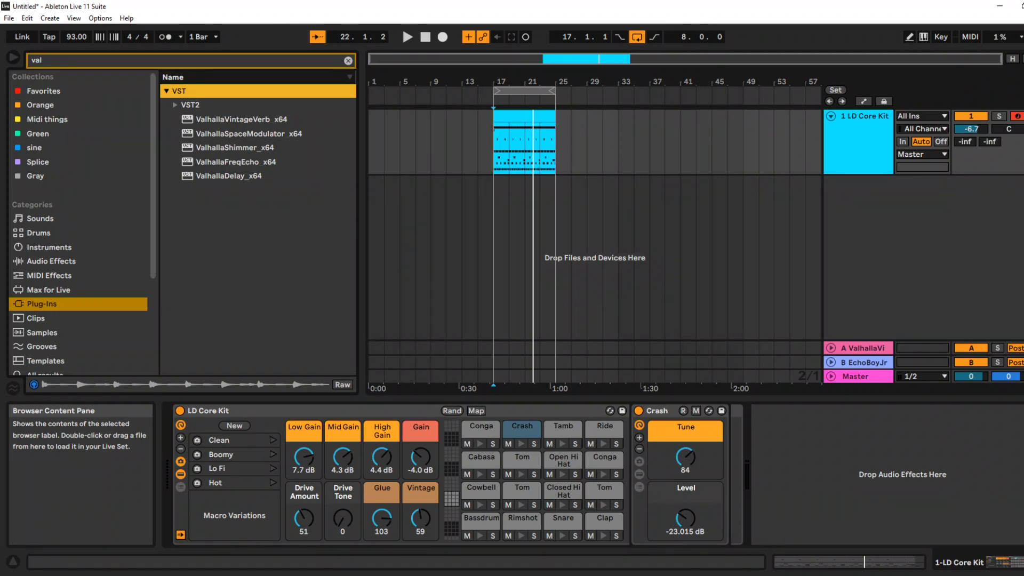
left_click(242, 119)
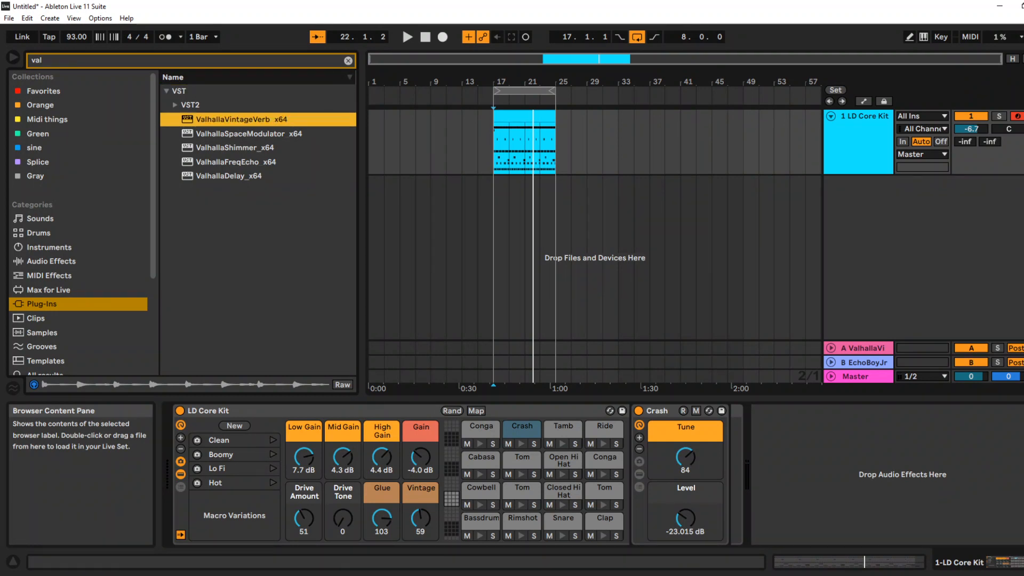
left_click_drag(241, 119, 563, 522)
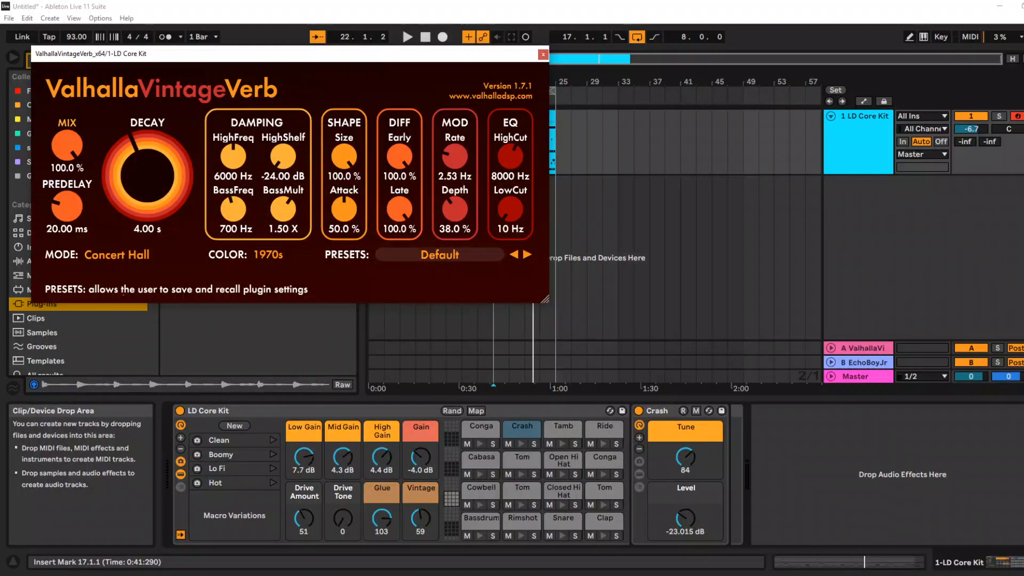
Choose the Gated Snare preset from the Gated Reverbs, play the loop, and reduce the reverb's mix
left_click(439, 254)
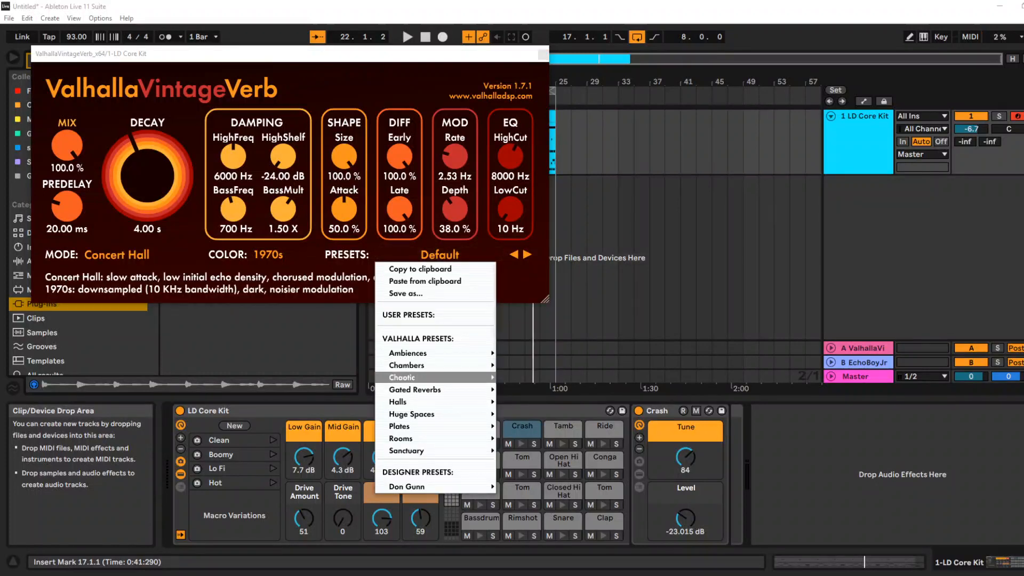
mouse_move(415, 389)
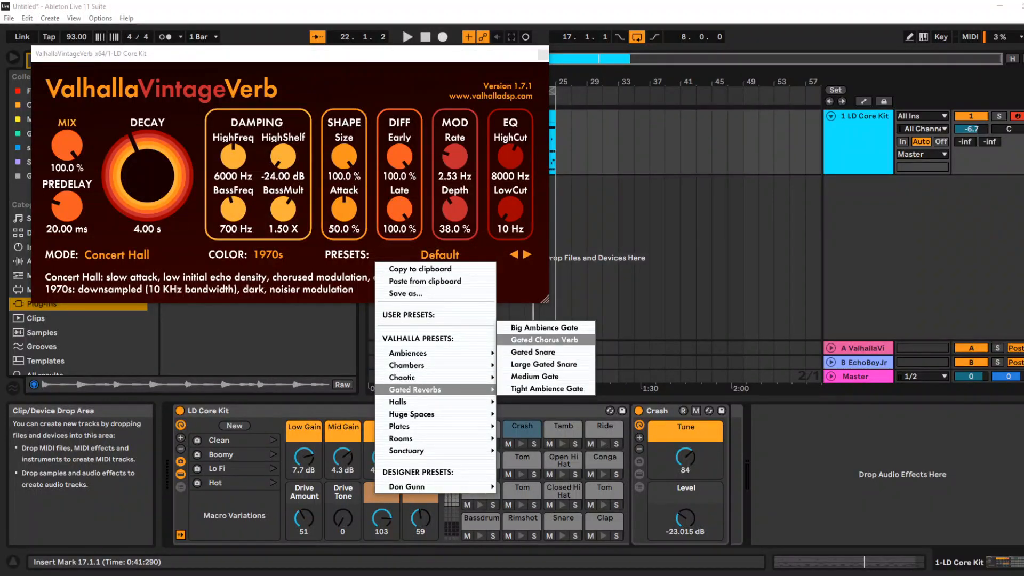
left_click(533, 352)
key("space")
left_click_drag(66, 145, 67, 230)
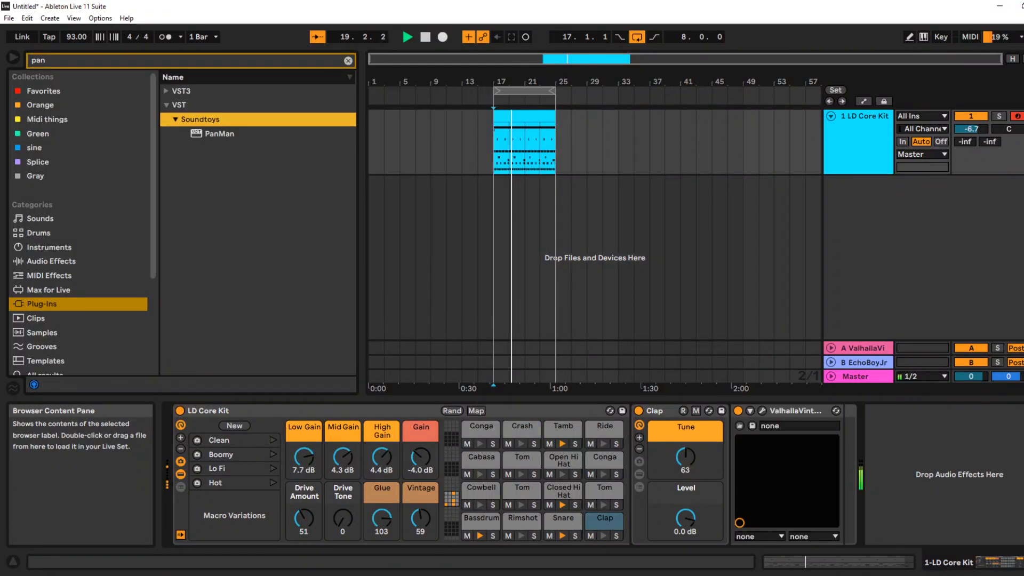
Load Soundtoys PanMan onto the Tamb pad and EchoBoyJr after the reverb on the Clap pad
left_click(220, 134)
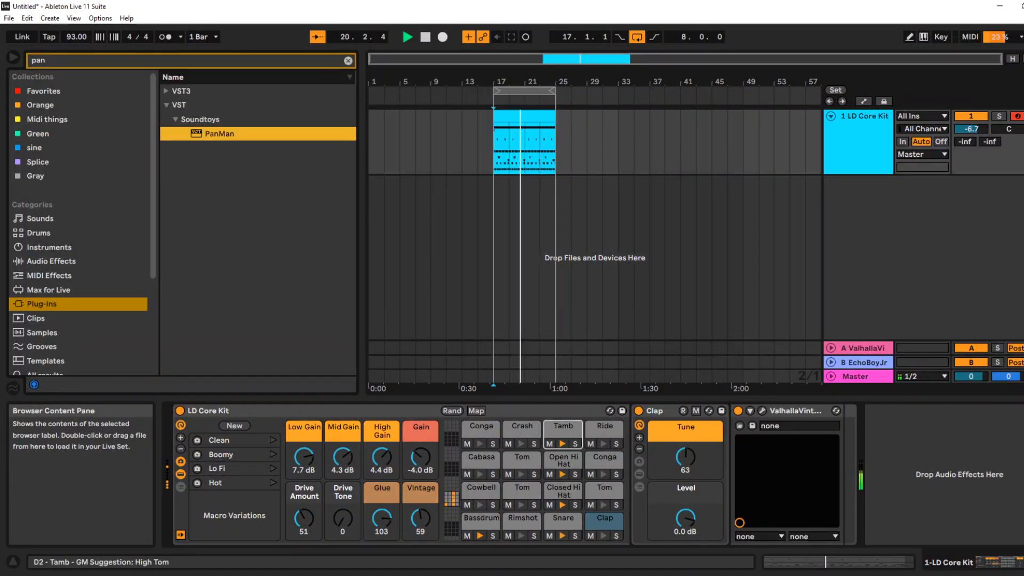
key("Return")
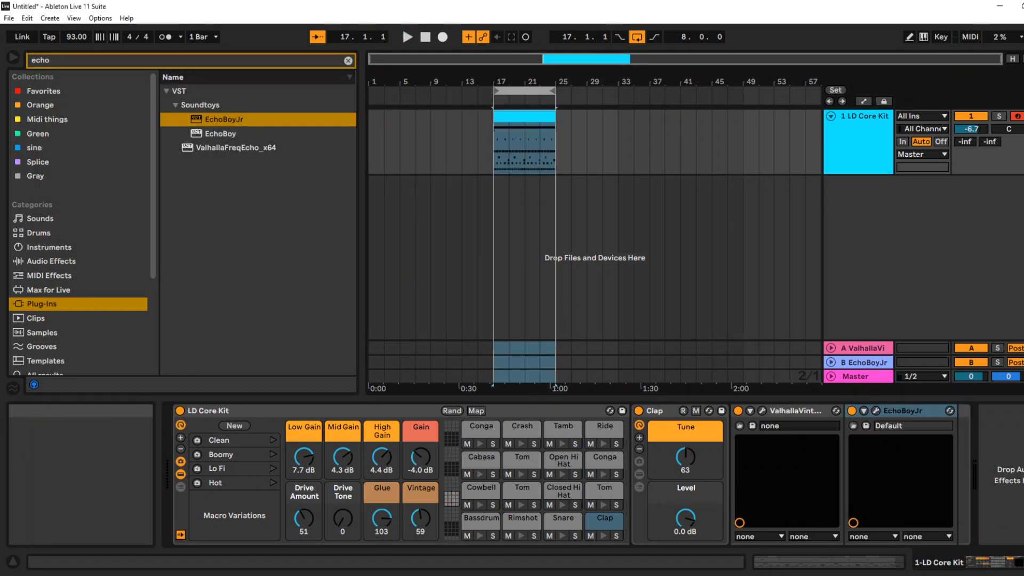
Search the plug-ins for "mod", load Softube's Model 84 Polyphonic Synthesizer on a new MIDI track, and play the loop with it
key("ctrl+f")
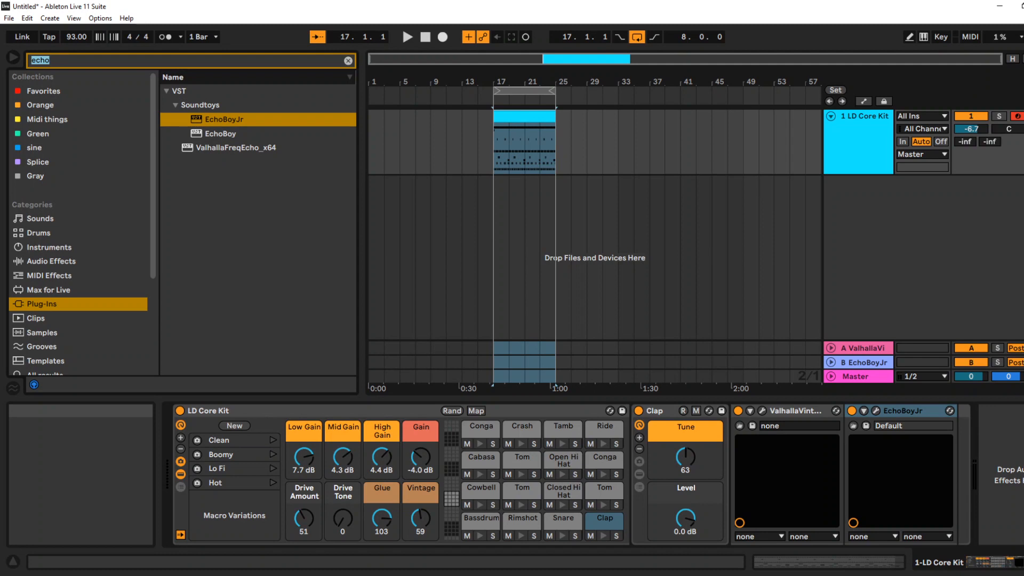
key("BackSpace")
type("mod")
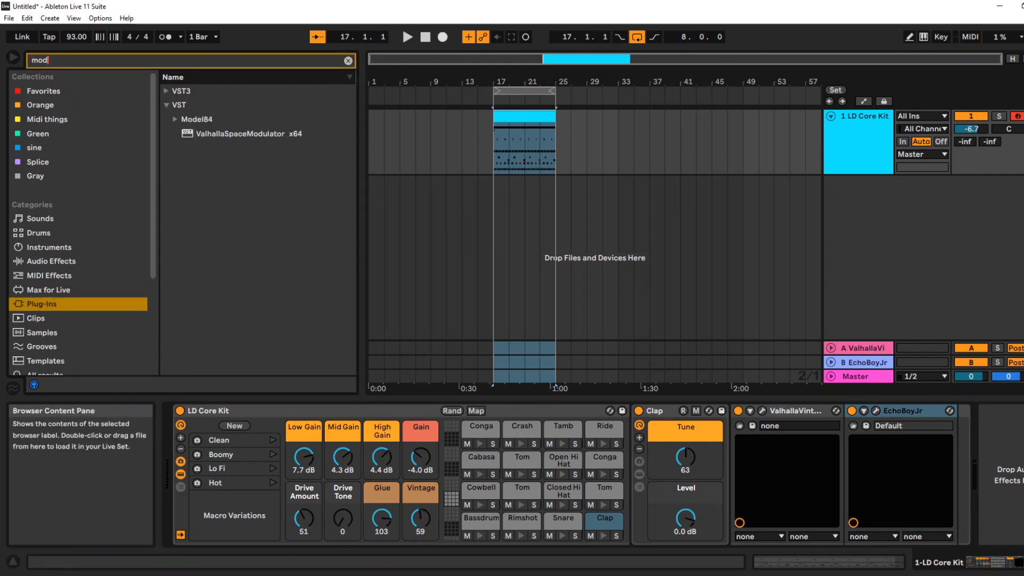
left_click(175, 120)
left_click(184, 134)
double_click(273, 148)
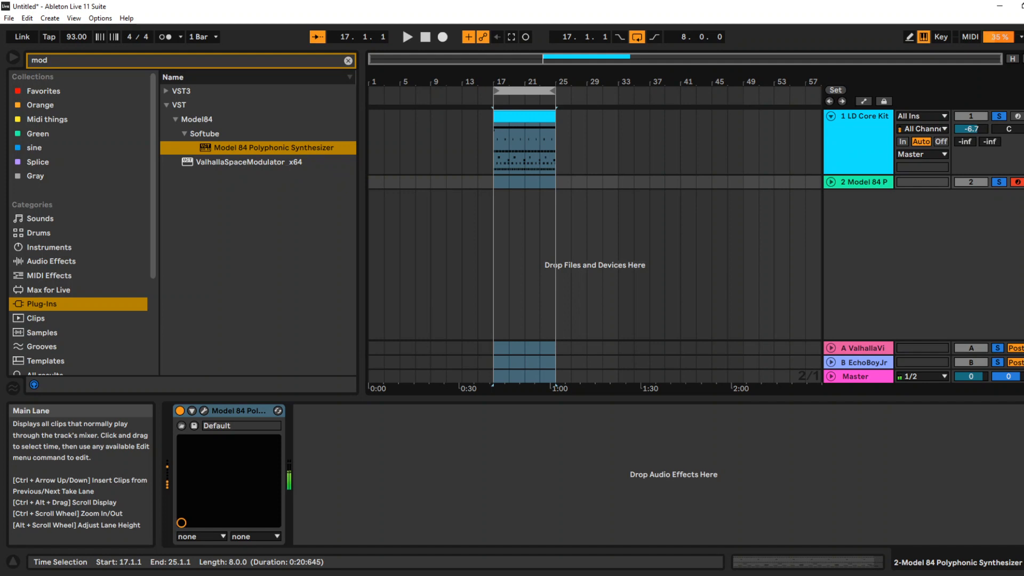
left_click(406, 37)
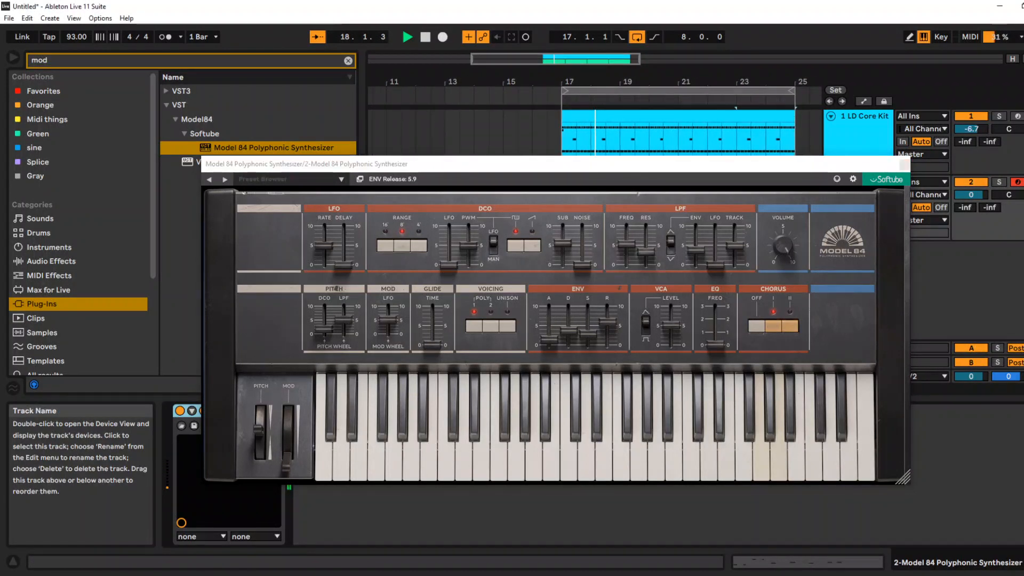
left_click(905, 165)
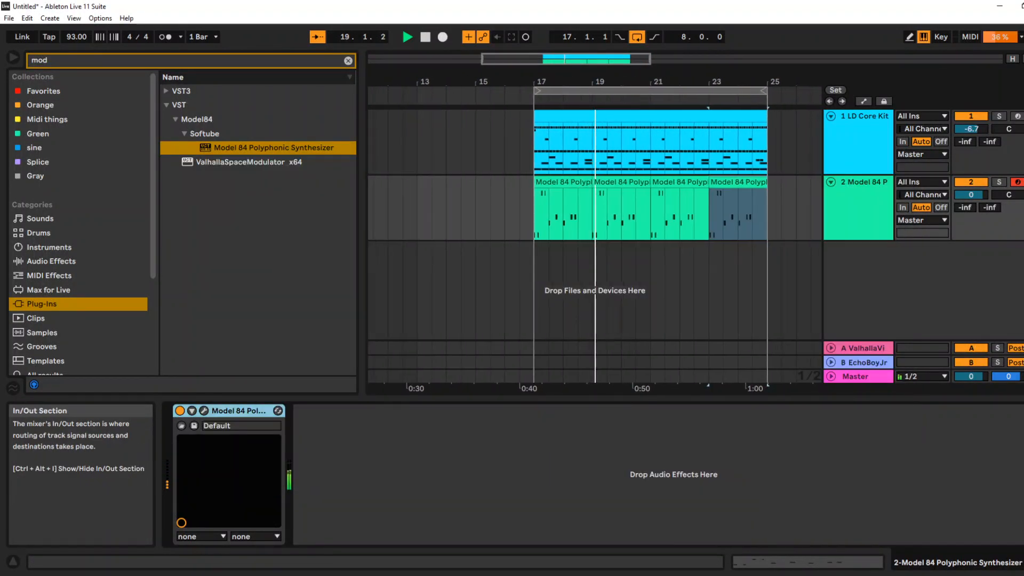
Search the plug-ins for "kick" and add Kickstart-64bit after the synthesizer on the Model 84 track
left_click(59, 61)
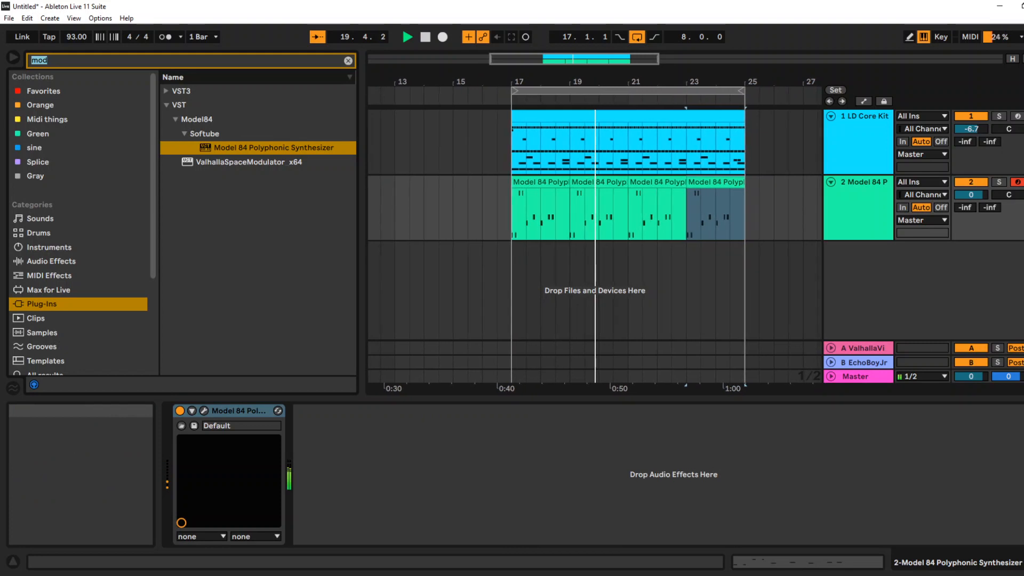
key("BackSpace")
key("BackSpace")
key("BackSpace")
type("kick")
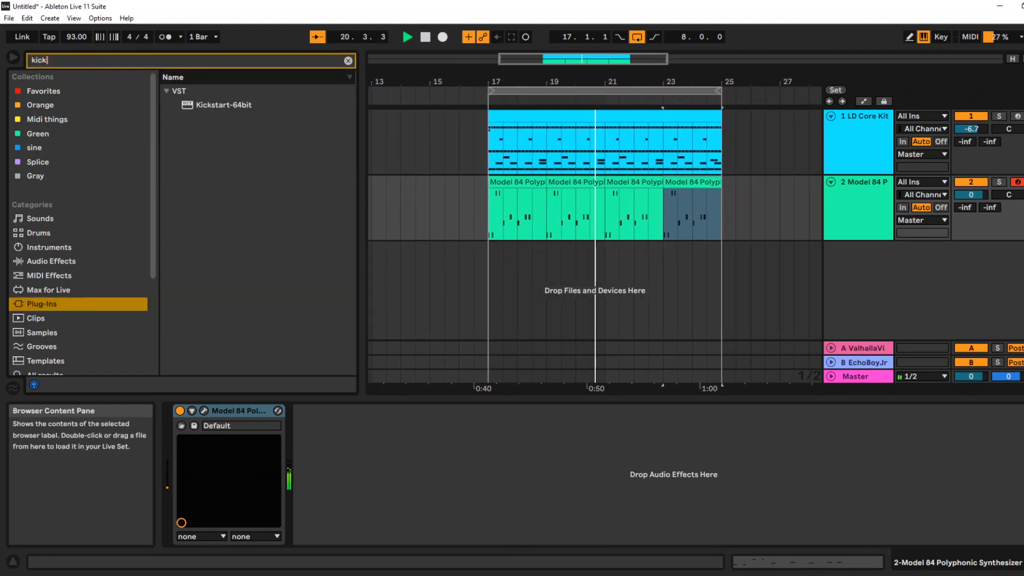
left_click(224, 105)
left_click_drag(224, 105, 392, 475)
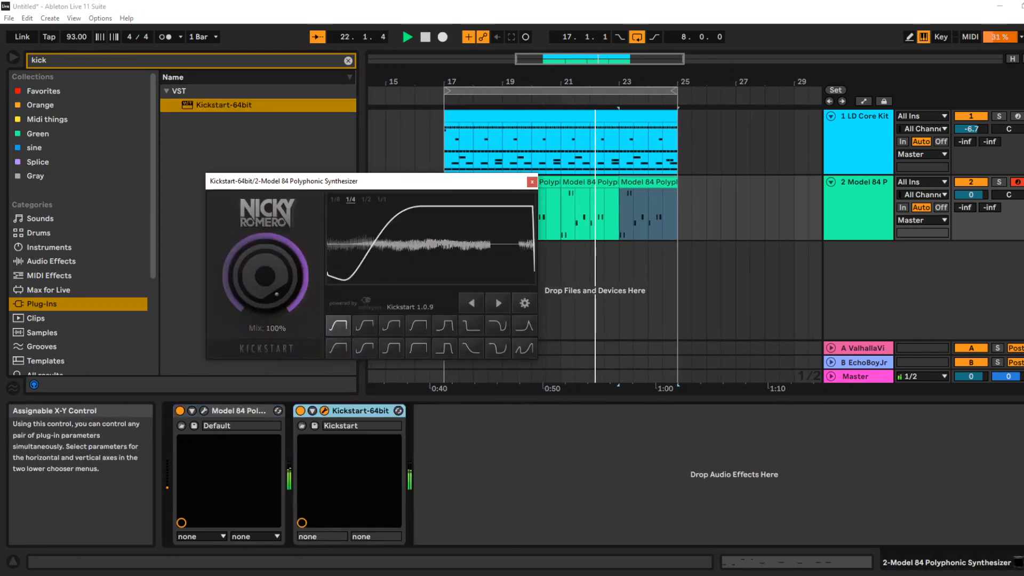
left_click(532, 182)
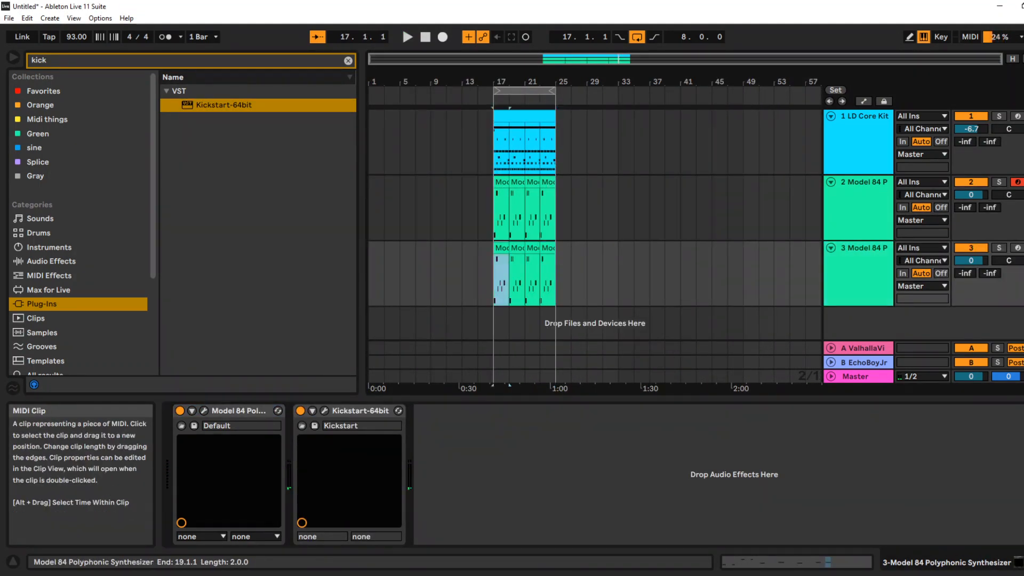
In the third track's first clip, lengthen the opening D3 note to one beat and copy it to beat 1.2 as A3
double_click(501, 248)
left_click_drag(507, 274, 506, 231)
left_click_drag(509, 437, 566, 437)
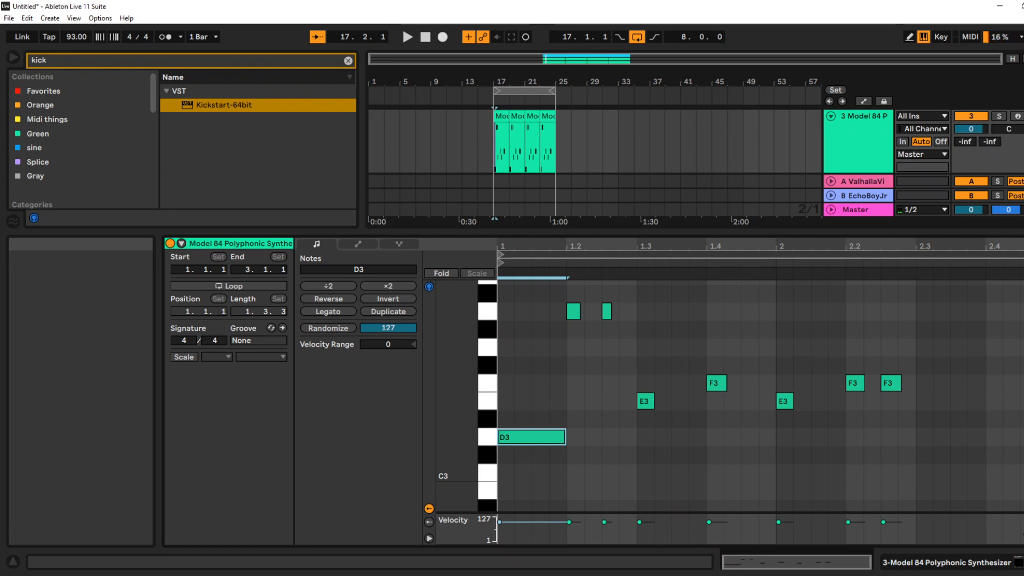
key("ctrl+d")
key("Up")
key("Up")
key("Up")
key("Up")
key("Up")
key("Up")
key("Up")
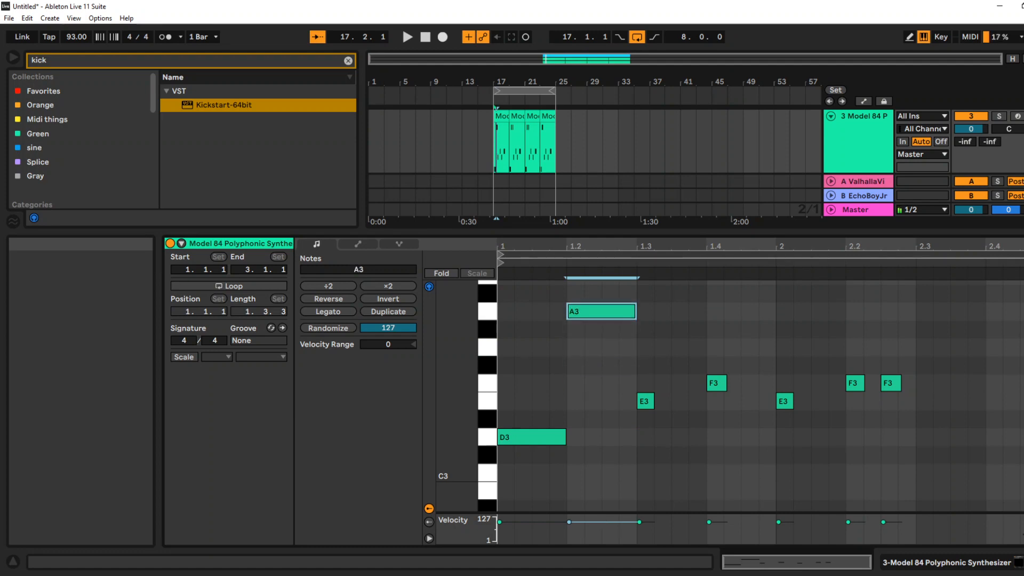
Continue the line with one-beat notes E3 at 1.3, F3 at 1.4 and E3 at bar 2
key("ctrl+d")
key("Down")
key("Down")
key("Down")
key("Down")
key("Down")
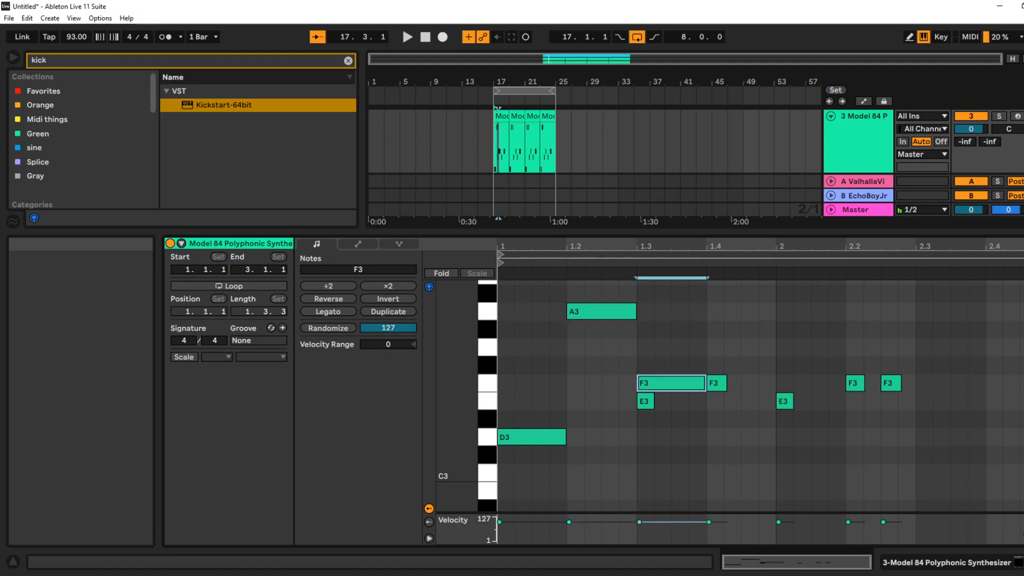
key("ctrl+d")
key("Up")
key("ctrl+d")
key("Down")
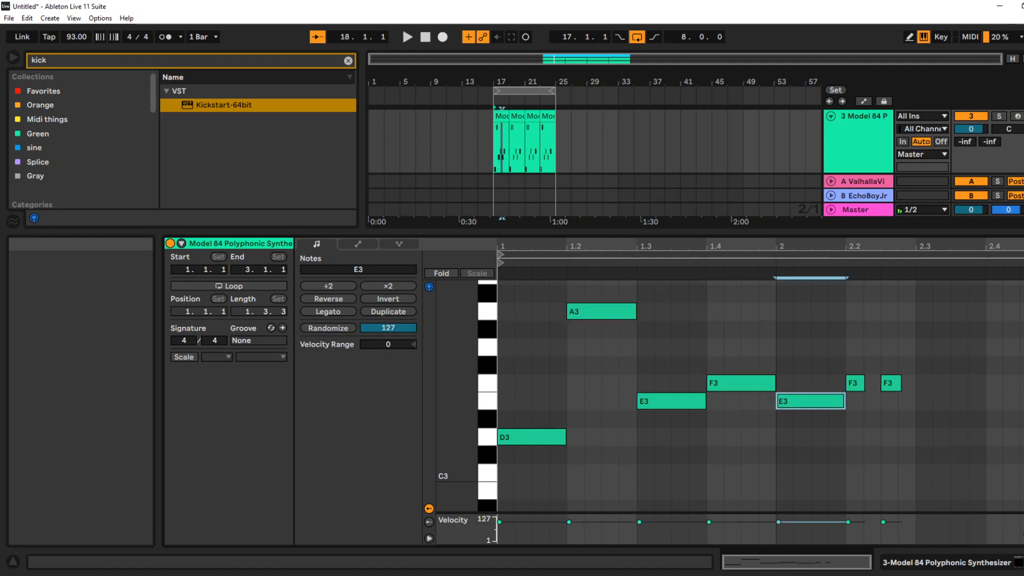
Add an F3 note at beat 2.2 and extend it to the end of the two-bar clip
key("ctrl+d")
key("Up")
key("shift+Right")
key("shift+Right")
key("shift+Right")
key("shift+Right")
key("shift+Right")
key("shift+Right")
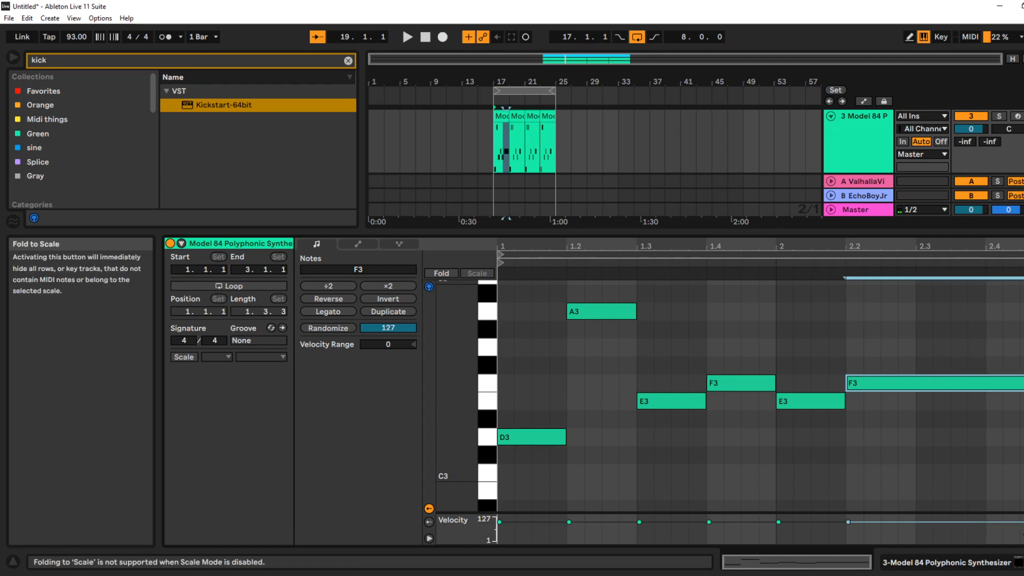
Audition the third track and lower its volume to -11.9 dB, then return to the full arrangement and device view
left_click(550, 469)
left_click_drag(549, 419, 534, 454)
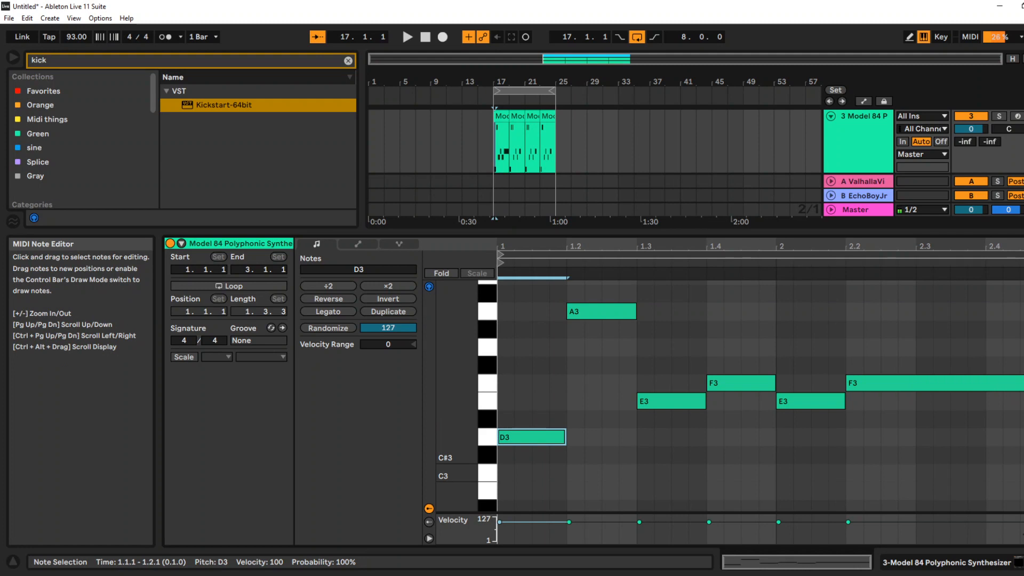
left_click_drag(971, 129, 970, 136)
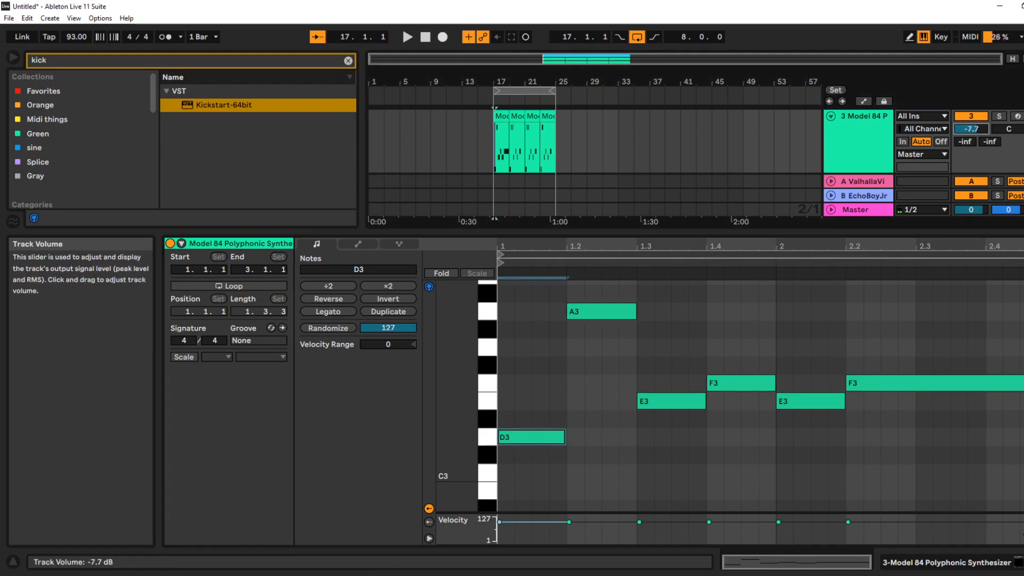
key("space")
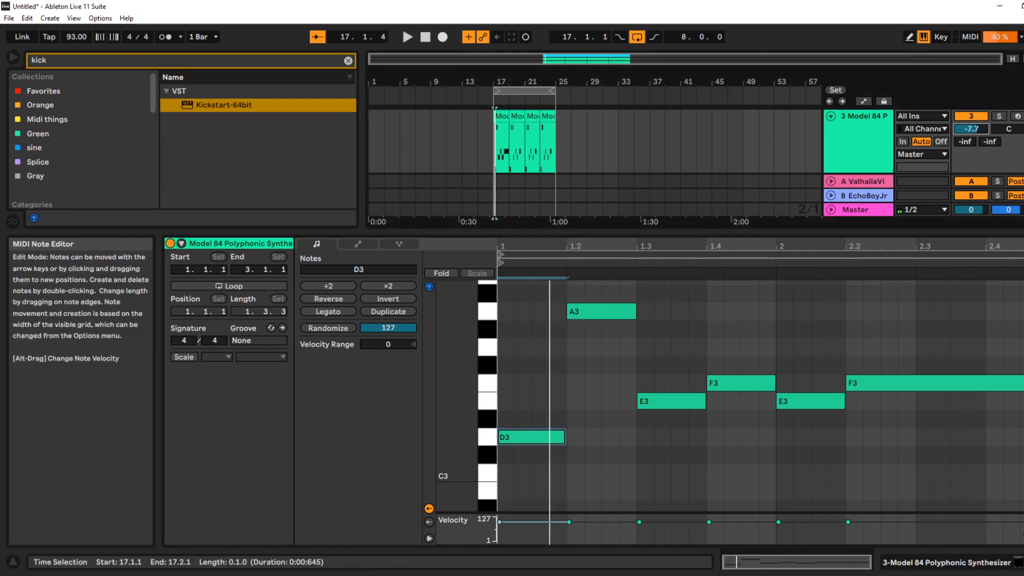
left_click_drag(971, 128, 971, 133)
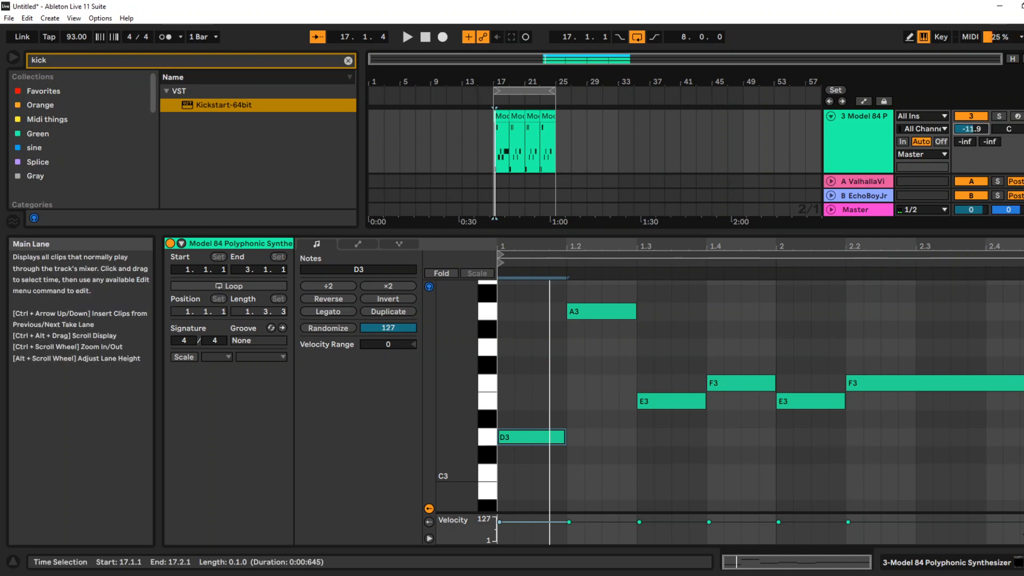
double_click(863, 116)
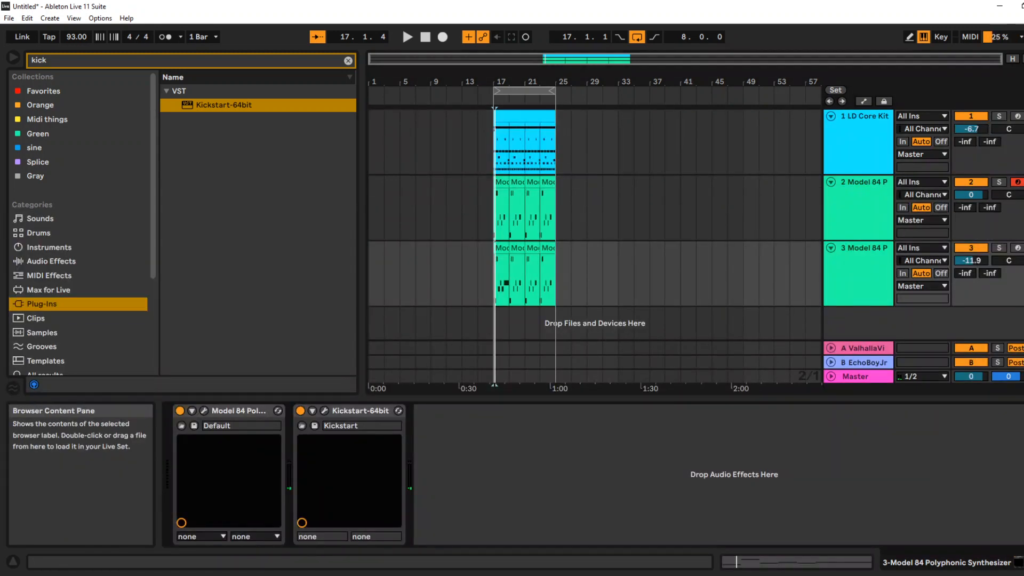
Disable Kickstart on the third track, loop its first two-bar clip, and play the track soloed
left_click(300, 411)
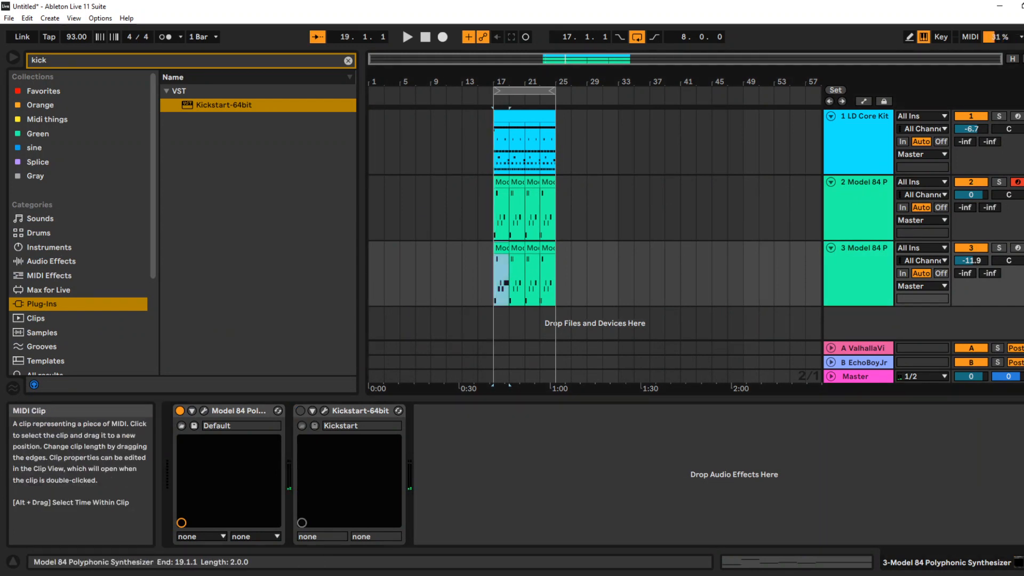
key("ctrl+l")
key("space")
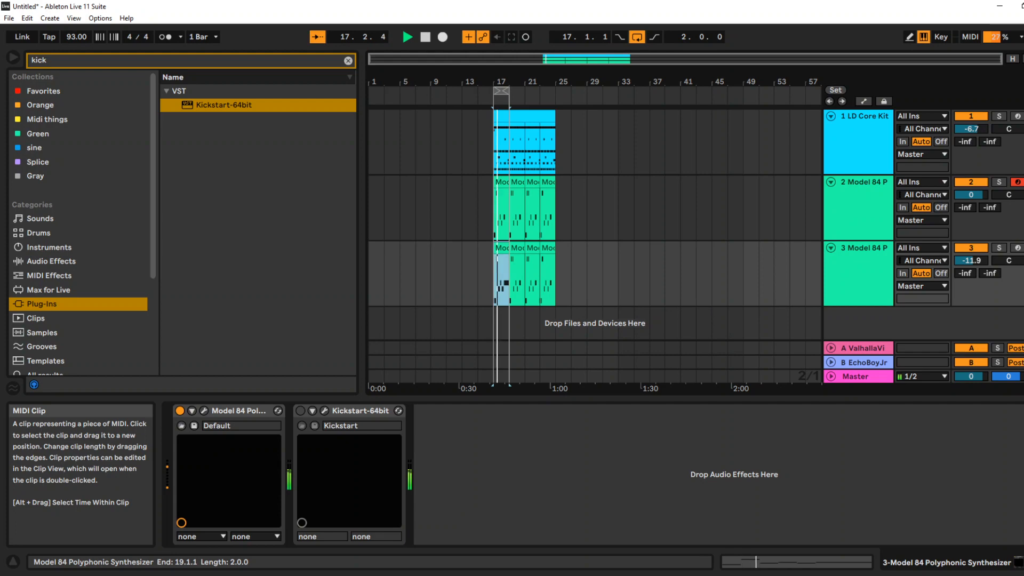
left_click(999, 248)
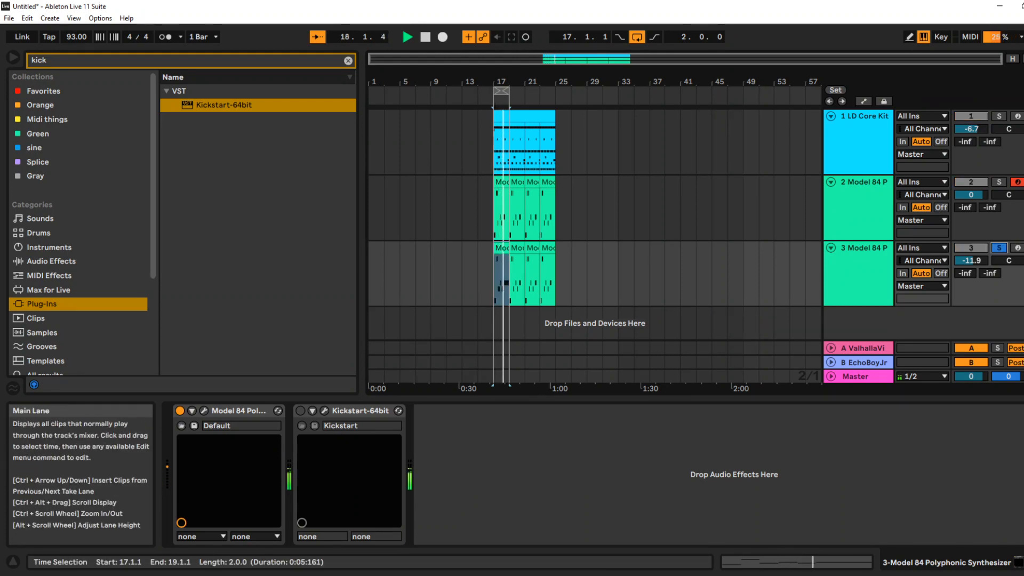
In the third track's first clip, extend D3 to two beats, stretch A3 back to the clip's start, and audition the pair
double_click(501, 248)
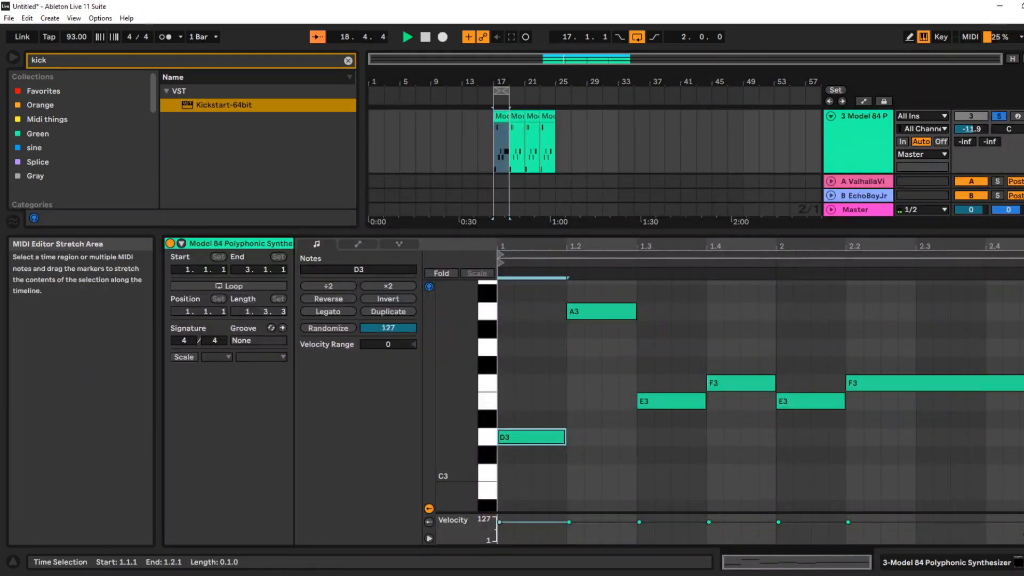
key("space")
left_click_drag(546, 386, 550, 481)
key("shift+Right")
key("shift+Right")
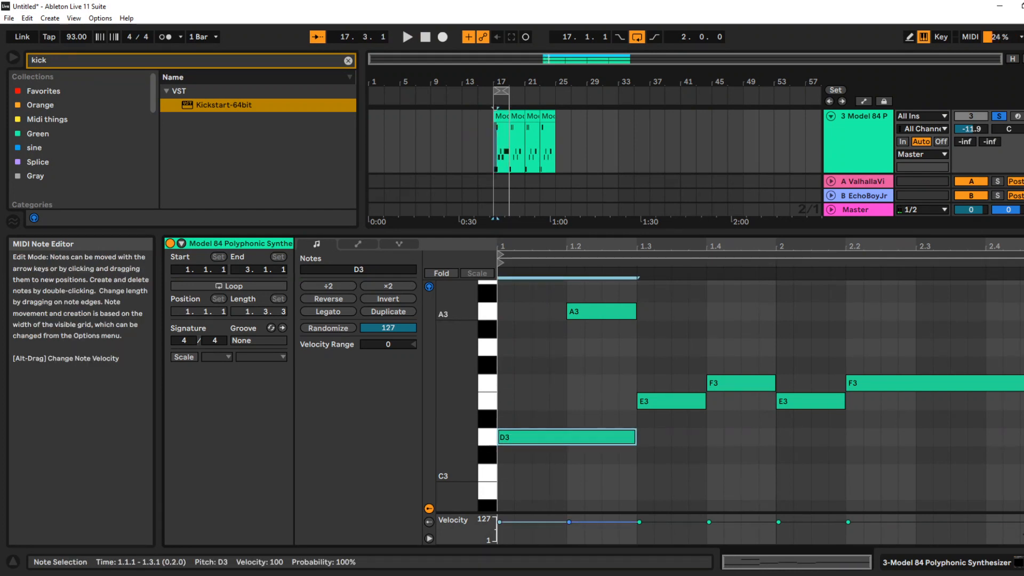
left_click_drag(568, 312, 499, 311)
key("space")
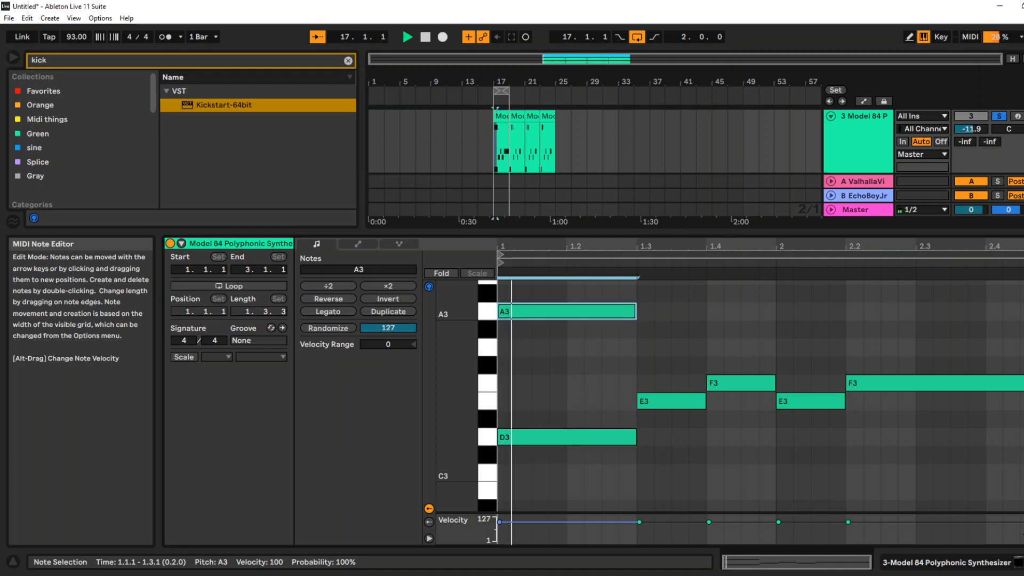
key("space")
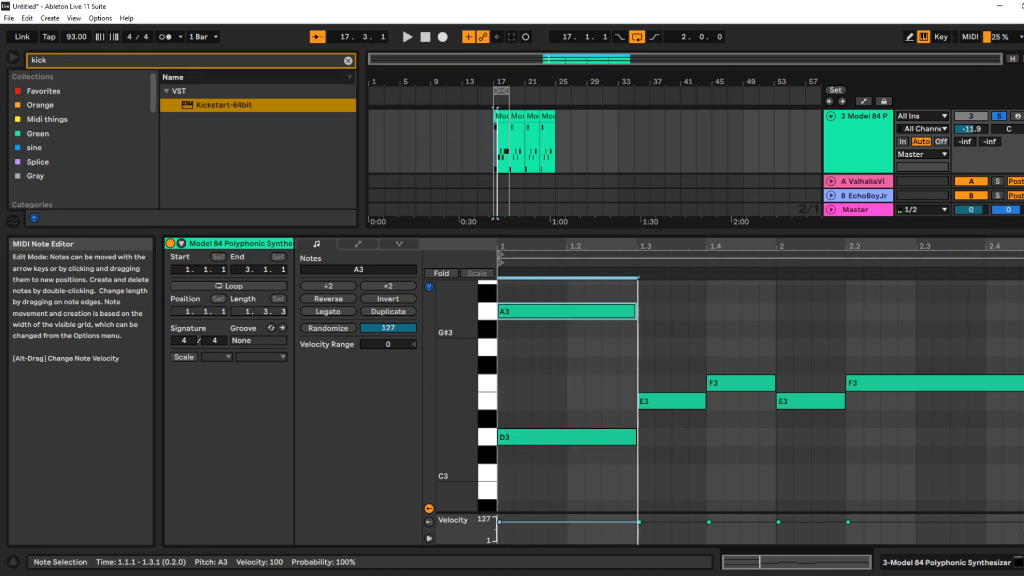
Make the E3 and F3 notes both span the two beats from 1.3 to bar 2
left_click(669, 401)
key("shift+Right")
key("shift+Right")
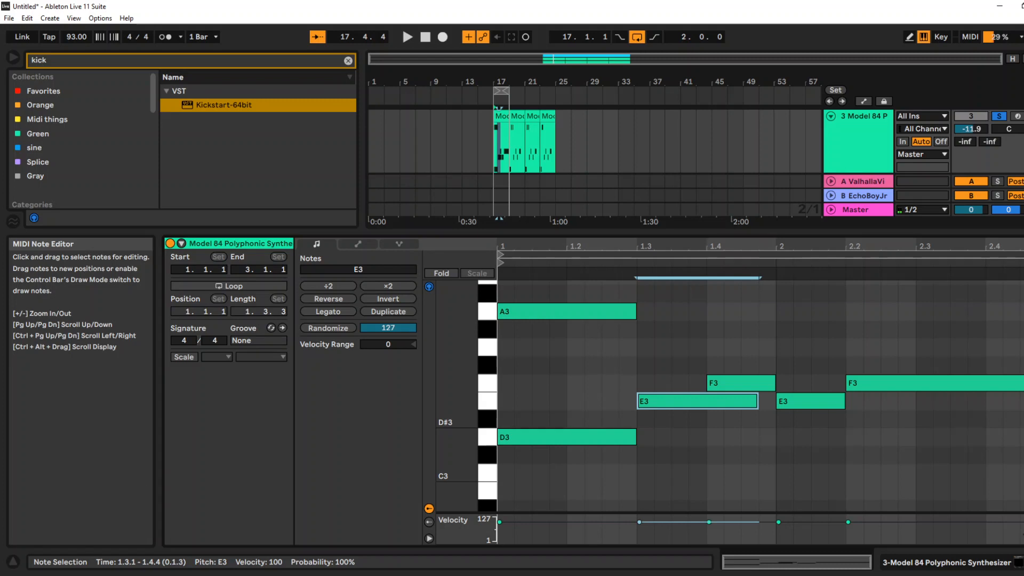
left_click_drag(709, 383, 638, 383)
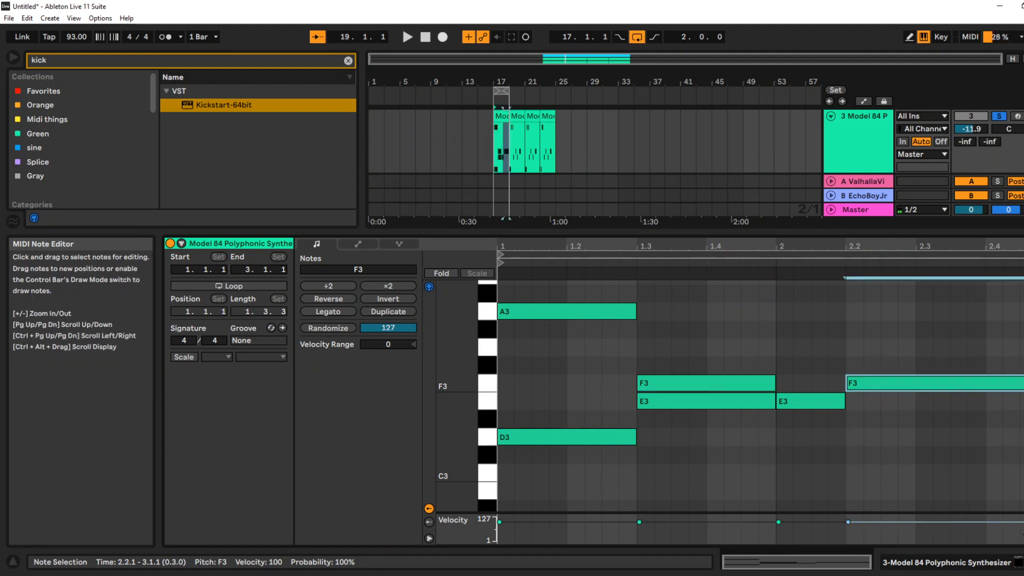
Copy the E3 note at bar 2 and place the one-beat copy above it as G3
left_click(828, 400)
key("ctrl+d")
key("Up")
key("Up")
key("Left")
key("Left")
key("Left")
key("Left")
key("Up")
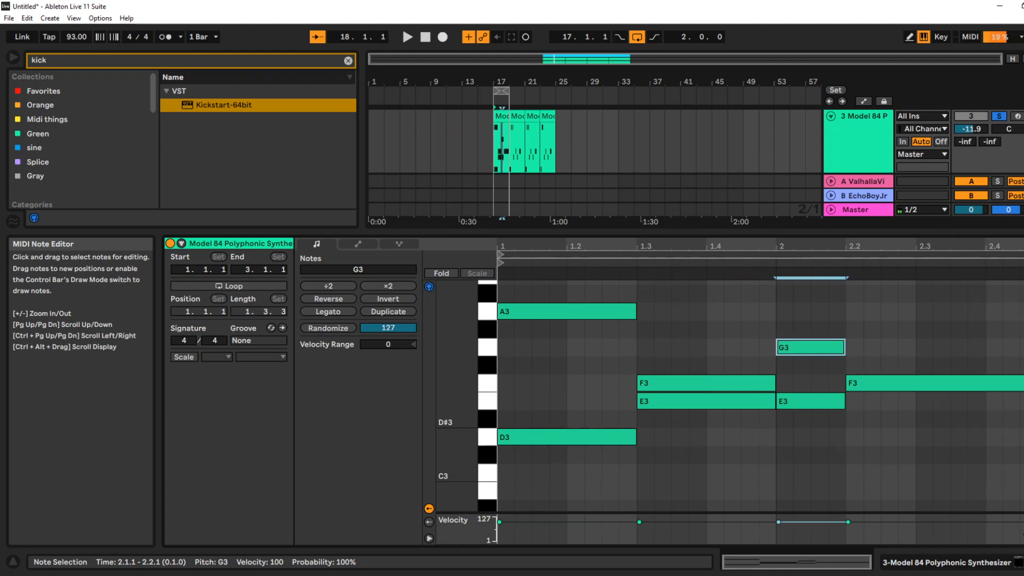
Duplicate the G3 note to beat 2.2 and extend it to the end of the clip
key("ctrl+d")
key("shift+Right")
key("shift+Right")
key("shift+Right")
key("shift+Right")
key("shift+Right")
key("shift+Right")
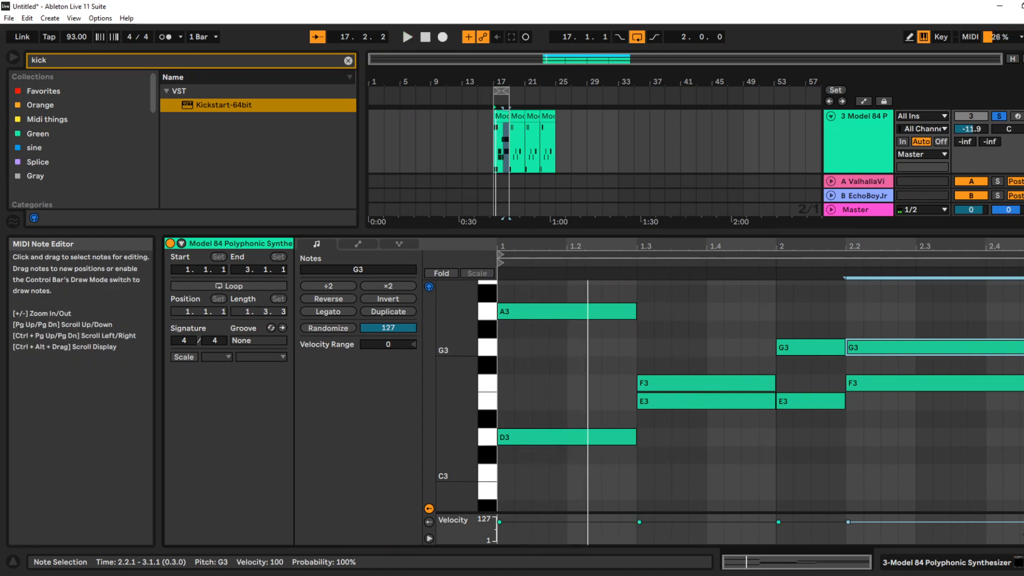
Lower the F3 note at 1.3 to D3 and fill out the four chords with added F3, G3, A3 and D3 notes
left_click(709, 382)
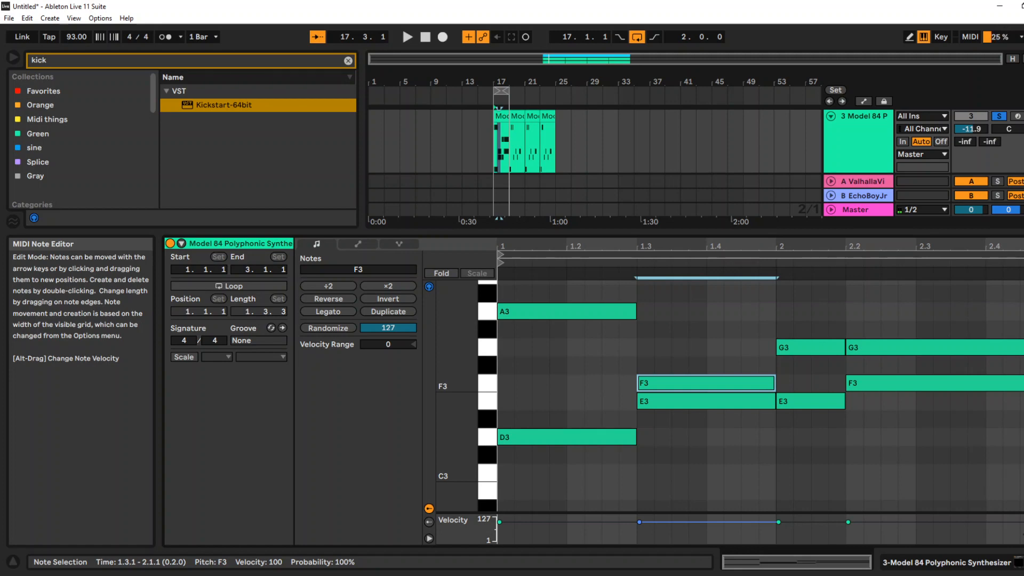
key("Down")
key("Down")
key("Down")
key("Down")
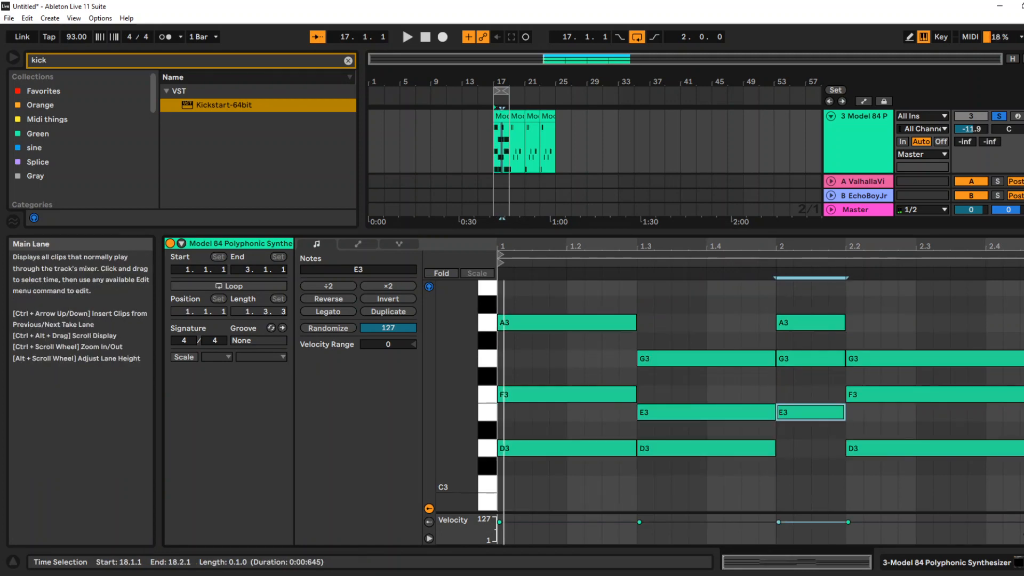
double_click(863, 117)
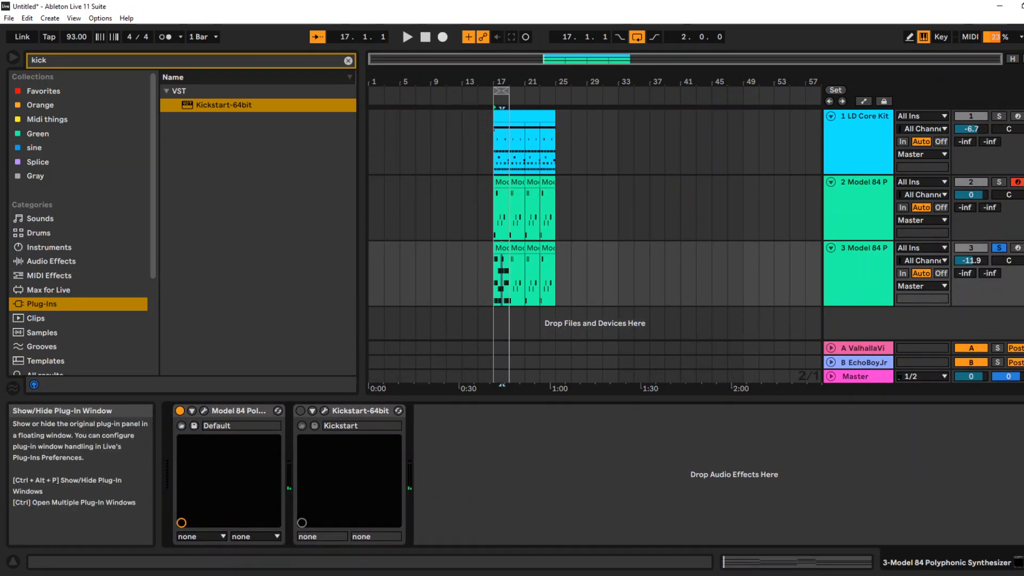
Load the Classic Pad preset in the third track's Model 84 synthesizer and play the loop with it
left_click(204, 411)
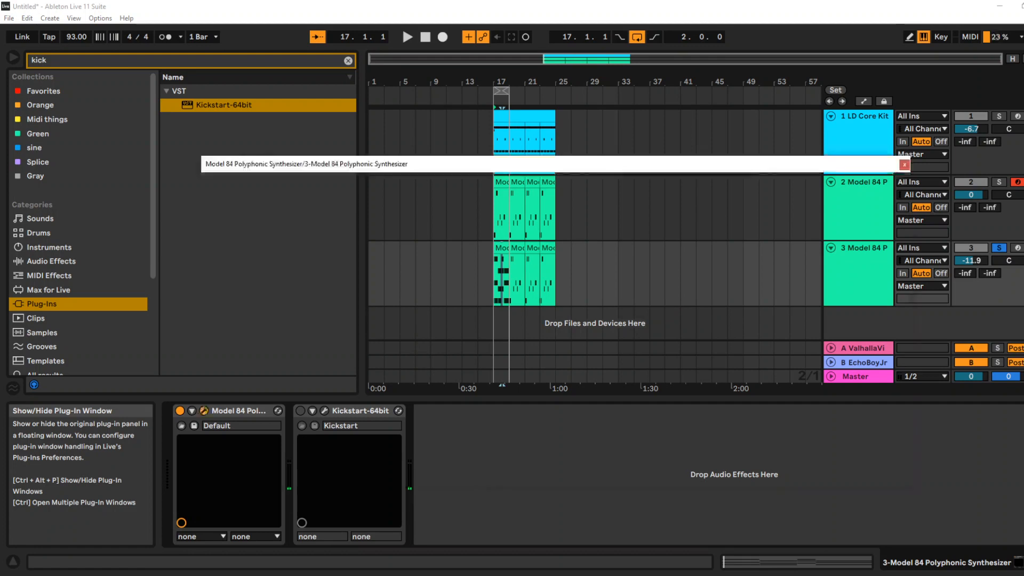
left_click(341, 179)
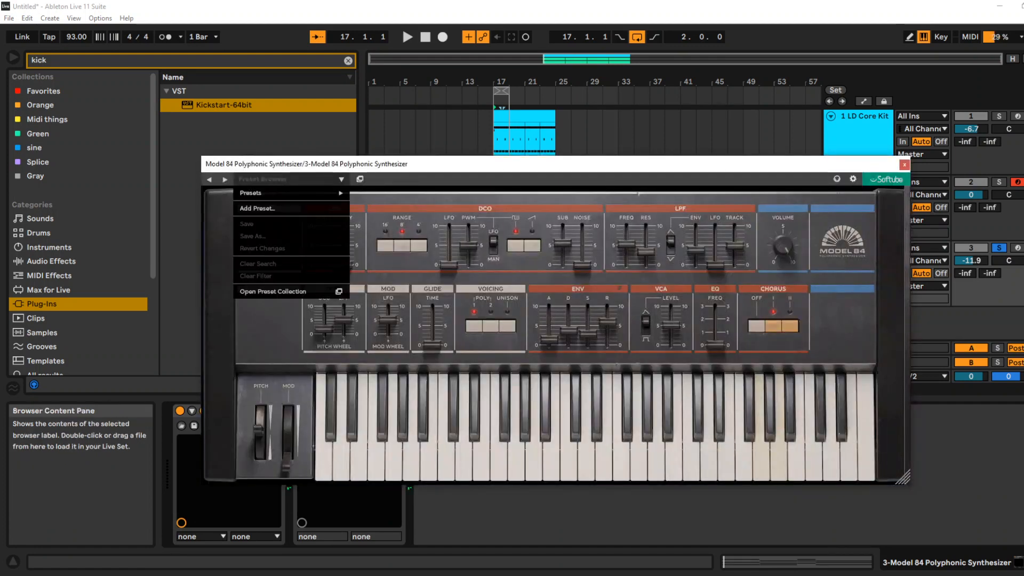
mouse_move(291, 193)
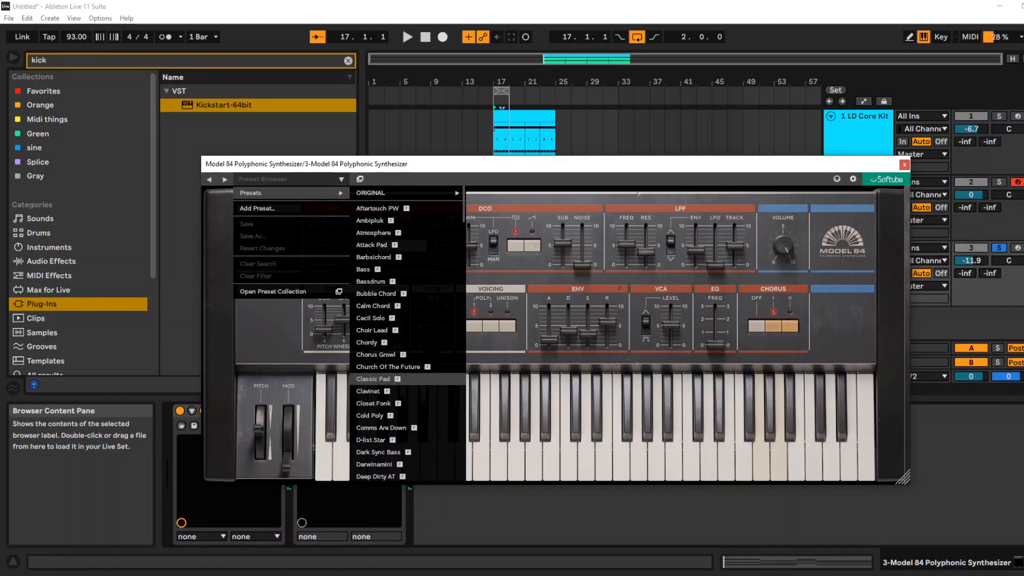
left_click(374, 379)
key("space")
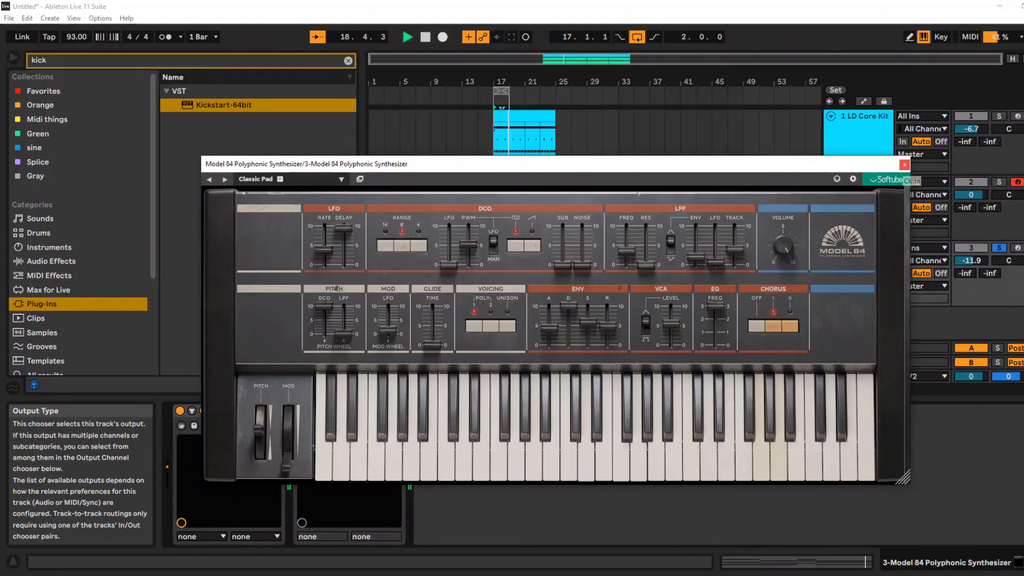
left_click(905, 164)
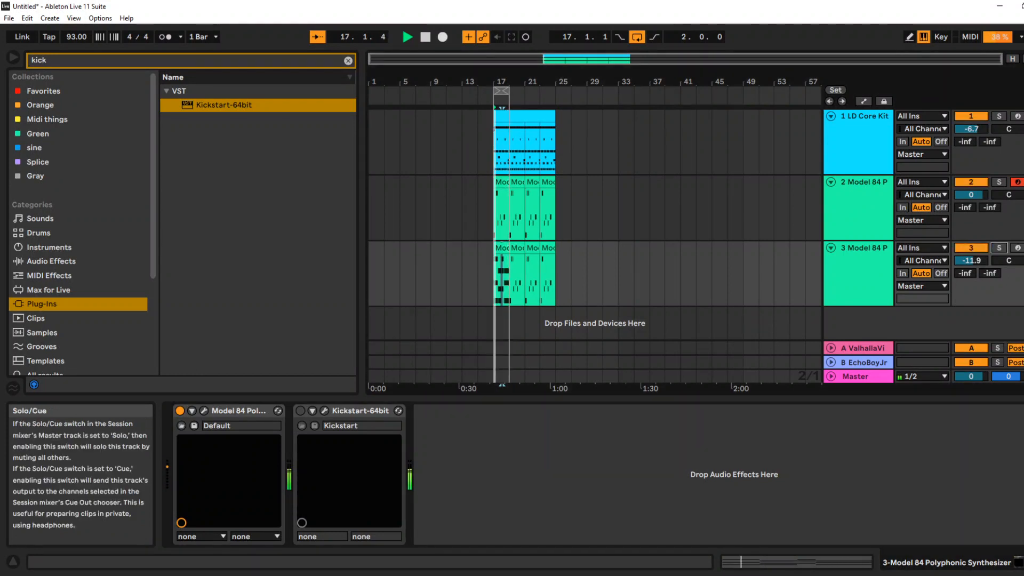
Set the second track's volume to -6.7 dB and duplicate the track as a fourth Model 84 track
left_click_drag(971, 195, 971, 207)
left_click(861, 202)
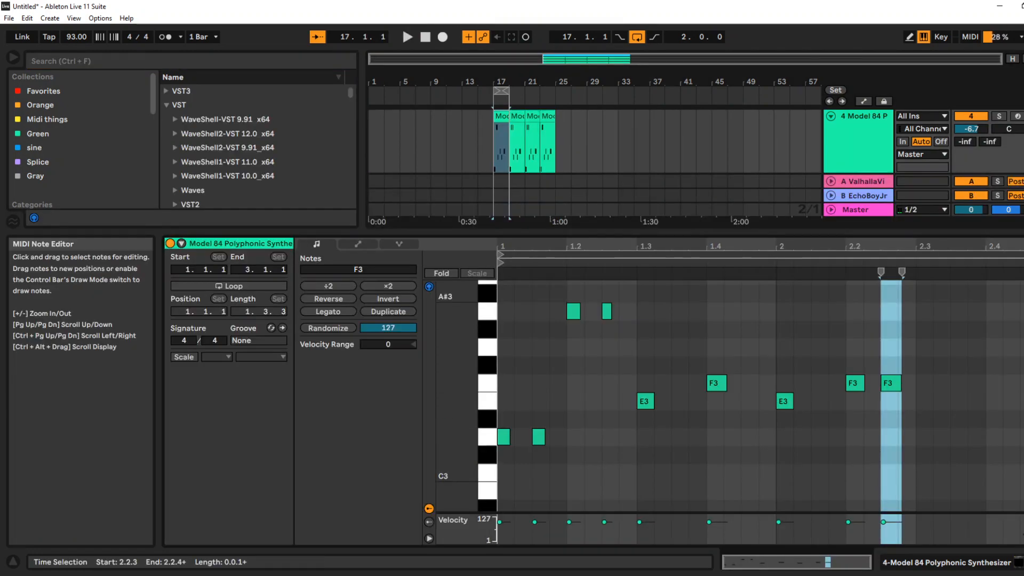
In the fourth track's first clip, move the two A3 notes in beat 1.2 down to D3
left_click_drag(561, 292, 923, 409)
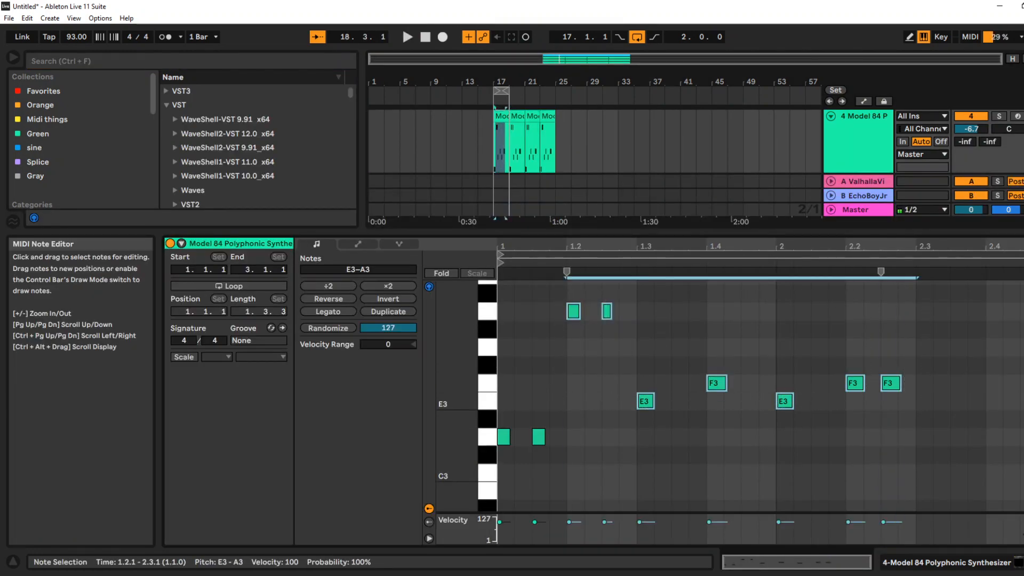
left_click_drag(659, 355, 576, 305)
left_click_drag(554, 372, 533, 454)
left_click_drag(529, 303, 575, 303)
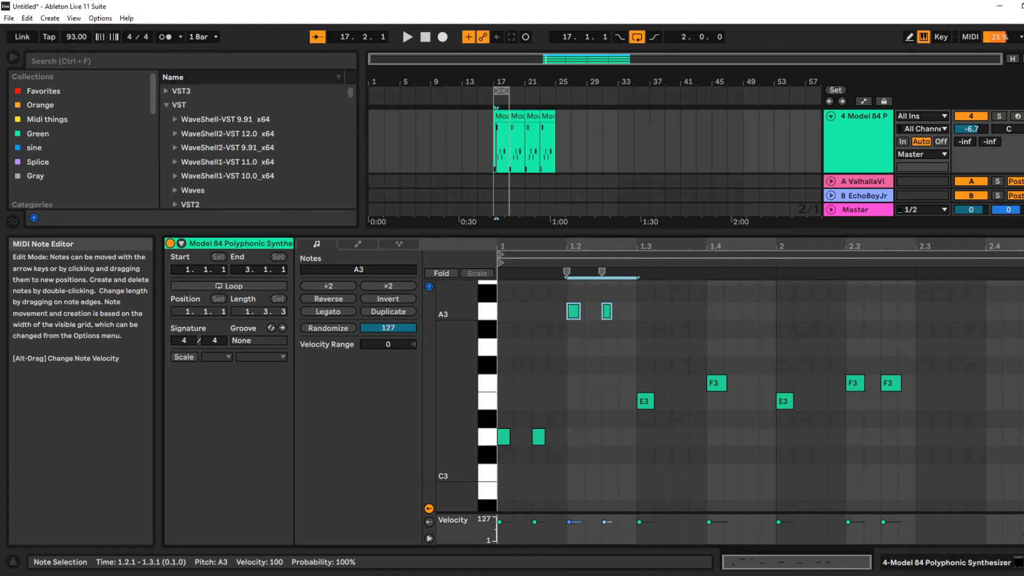
key("Down")
key("Down")
key("Down")
key("Down")
key("Down")
key("Down")
key("Down")
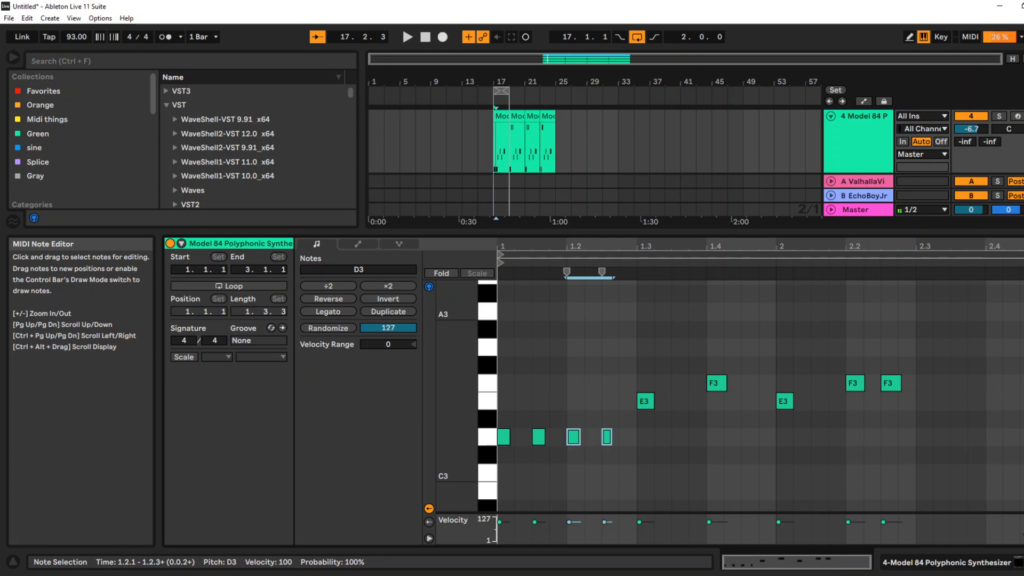
Replace the fourth track's first clip pattern with shortened D3 notes on every sixteenth, turn off the track's solo and play it
left_click_drag(624, 344, 749, 416)
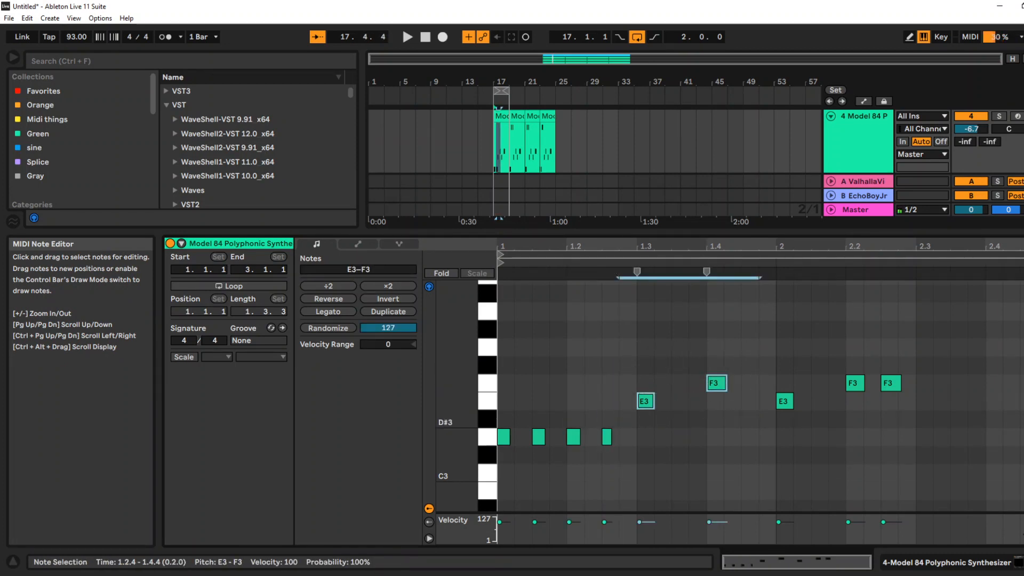
key("Down")
key("Down")
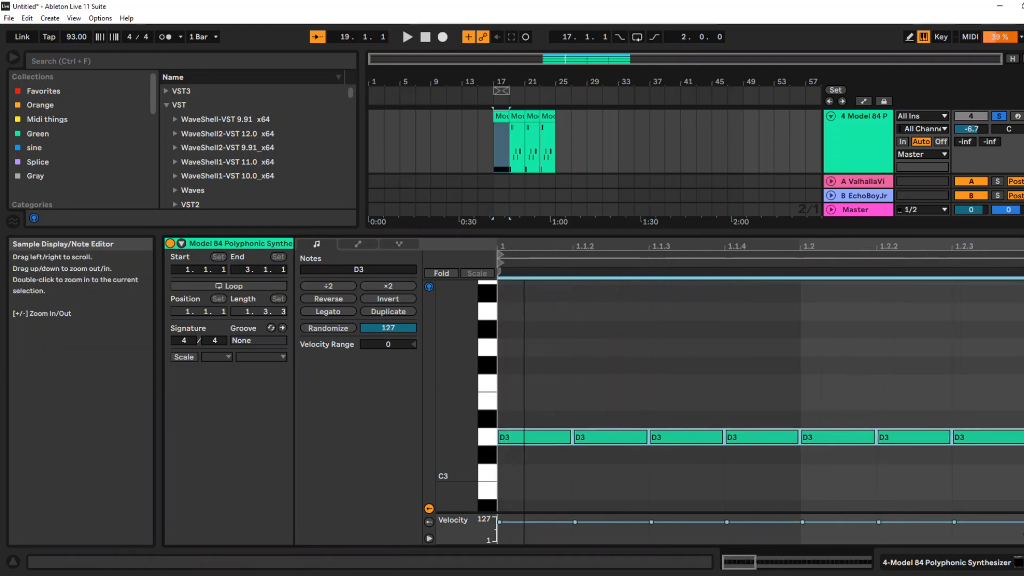
left_click_drag(504, 246, 504, 253)
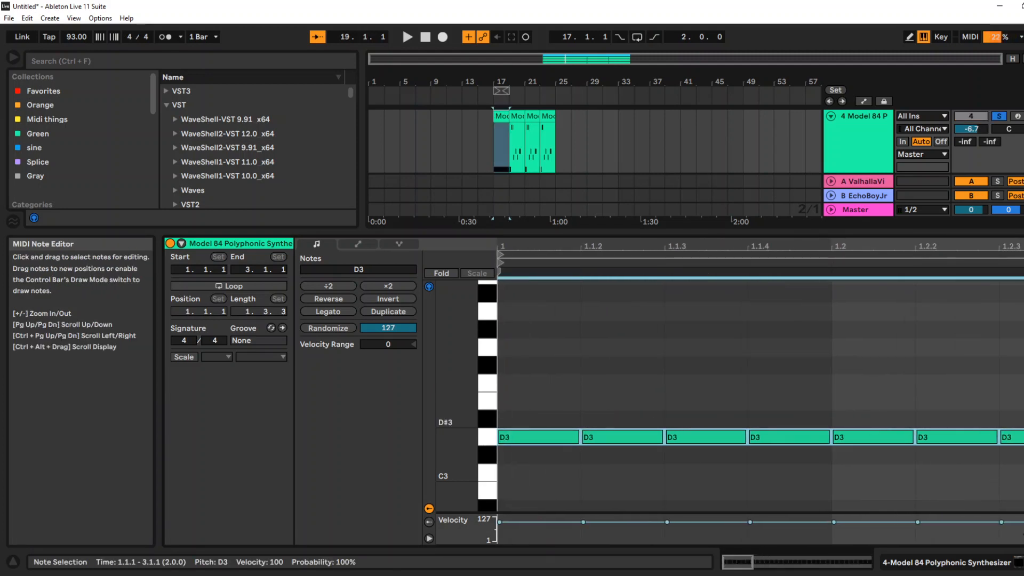
key("shift+Left")
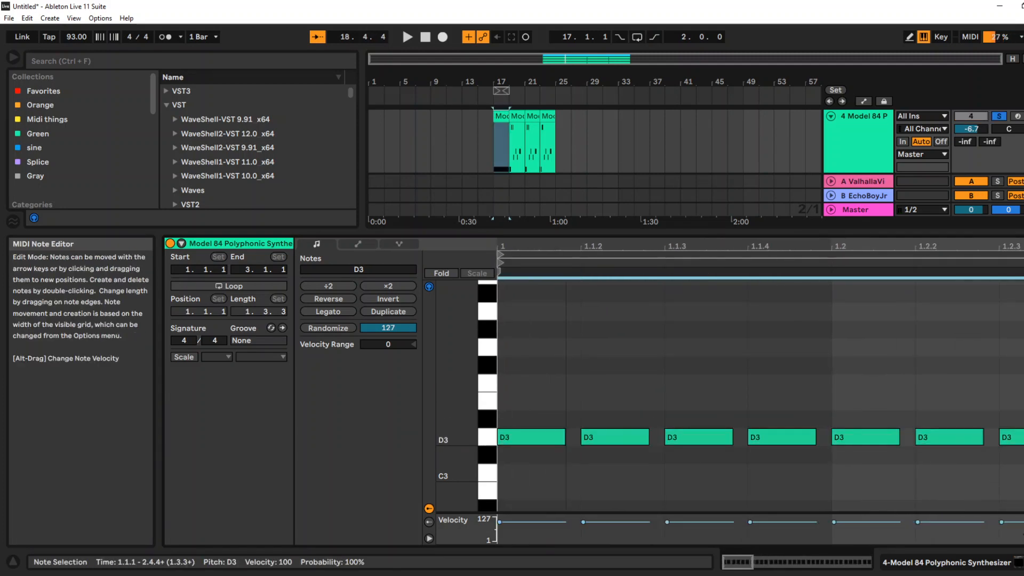
key("space")
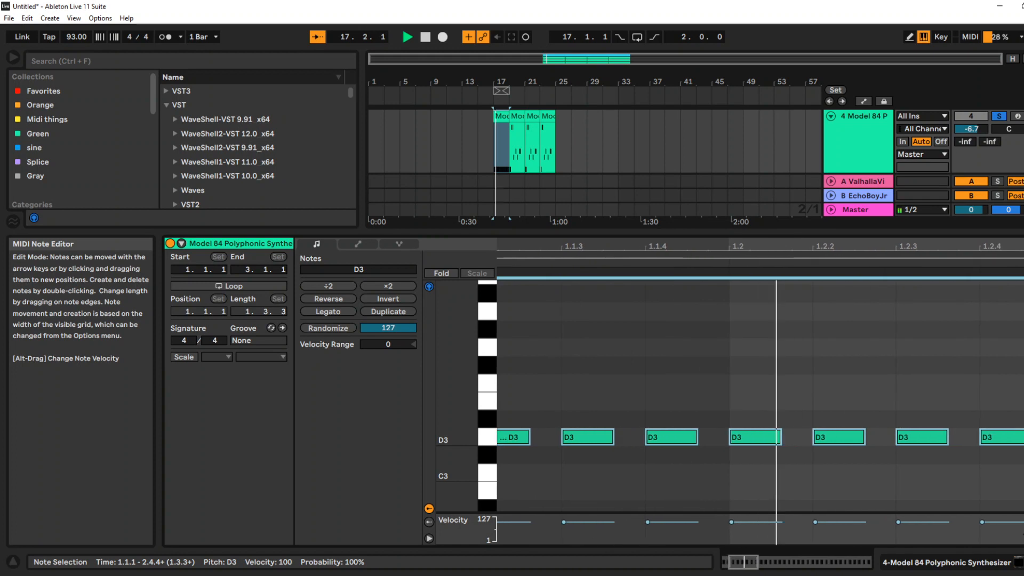
left_click(999, 115)
key("space")
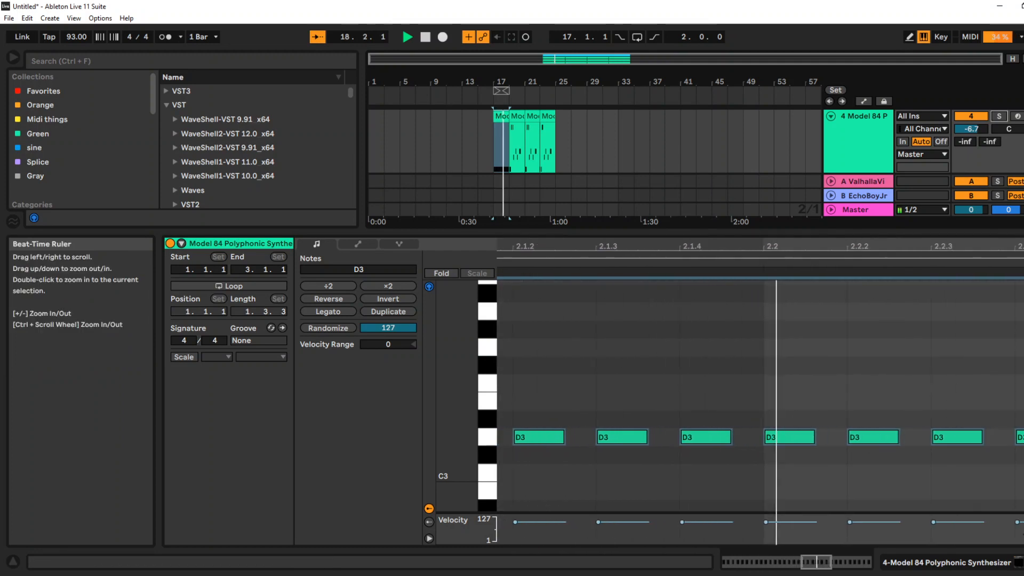
Duplicate the fourth track's D3 clip at bar 17 over the following clips up to bar 25
left_click(500, 116)
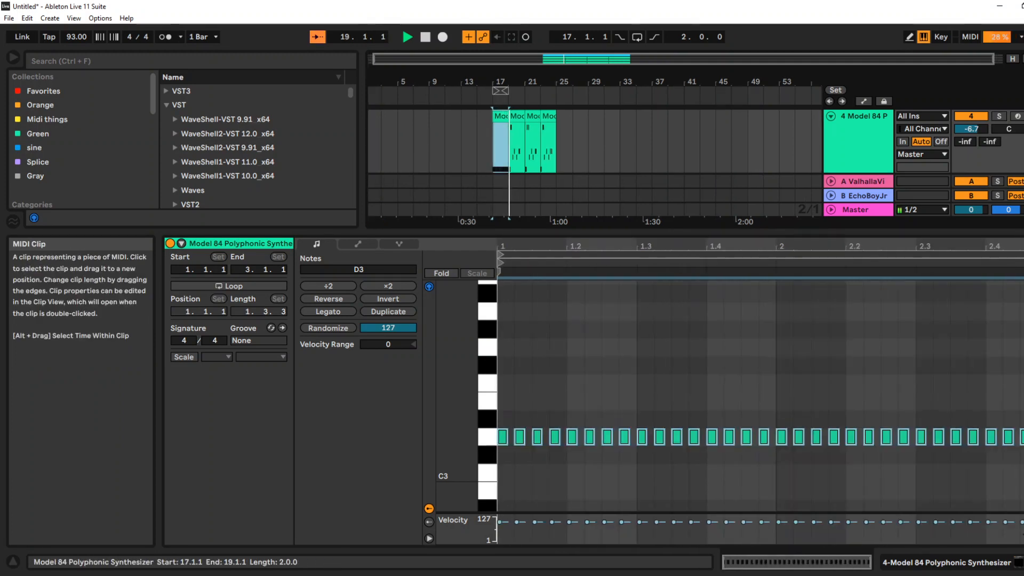
key("ctrl+d")
key("ctrl+d")
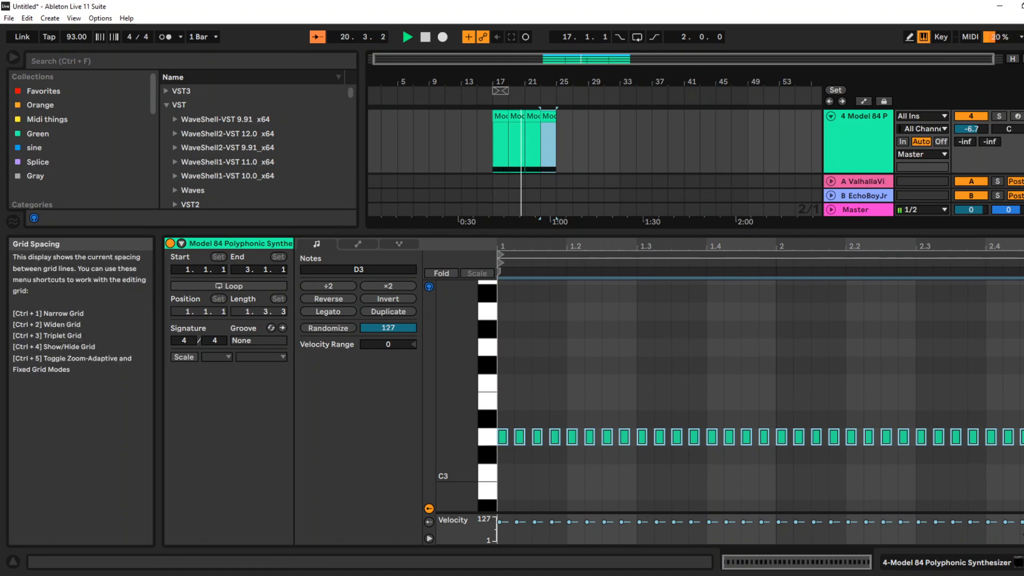
left_click(794, 239)
key("space")
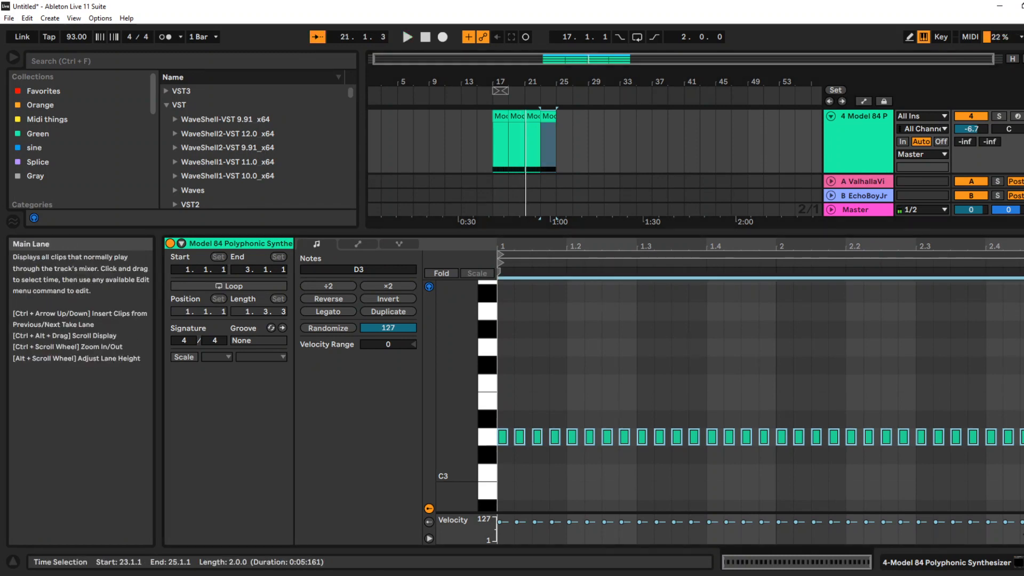
Transpose all notes in the fourth track's bar 21 clip down to A#2 and duplicate that clip over the one at bar 23
double_click(533, 117)
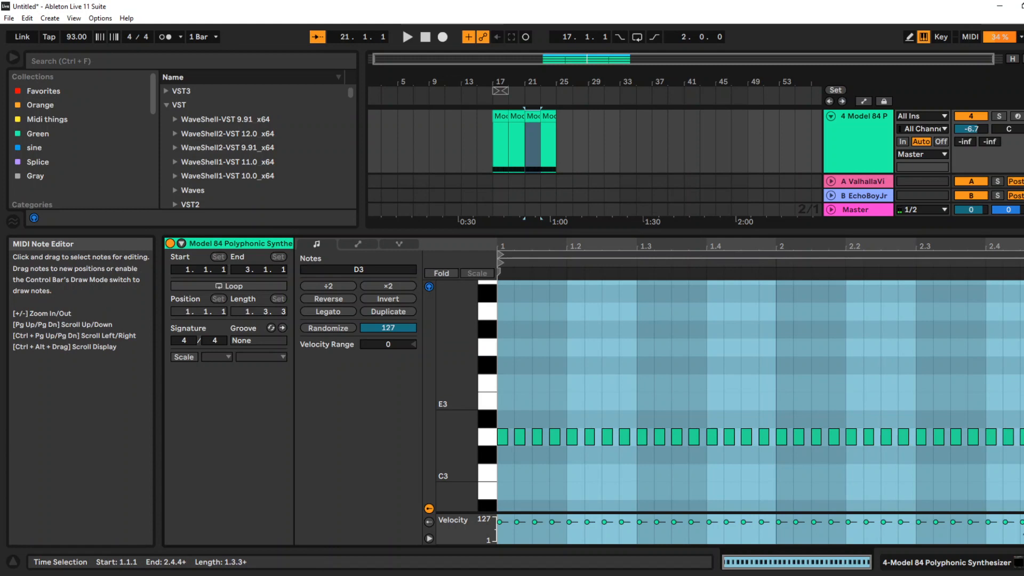
left_click_drag(534, 403, 712, 462)
key("ctrl+a")
key("Down")
key("Down")
key("Down")
key("Down")
key("space")
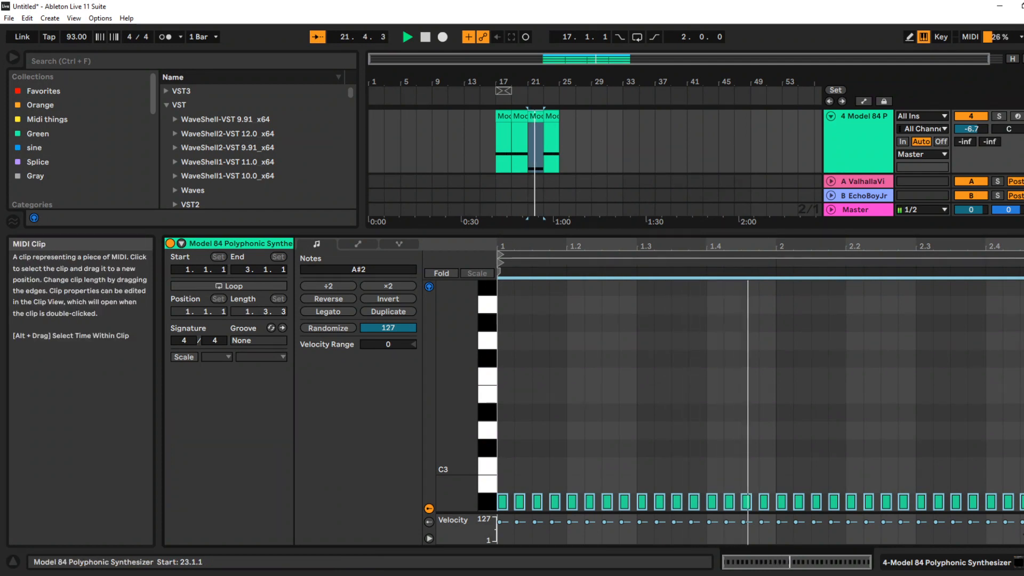
left_click(536, 116)
key("ctrl+d")
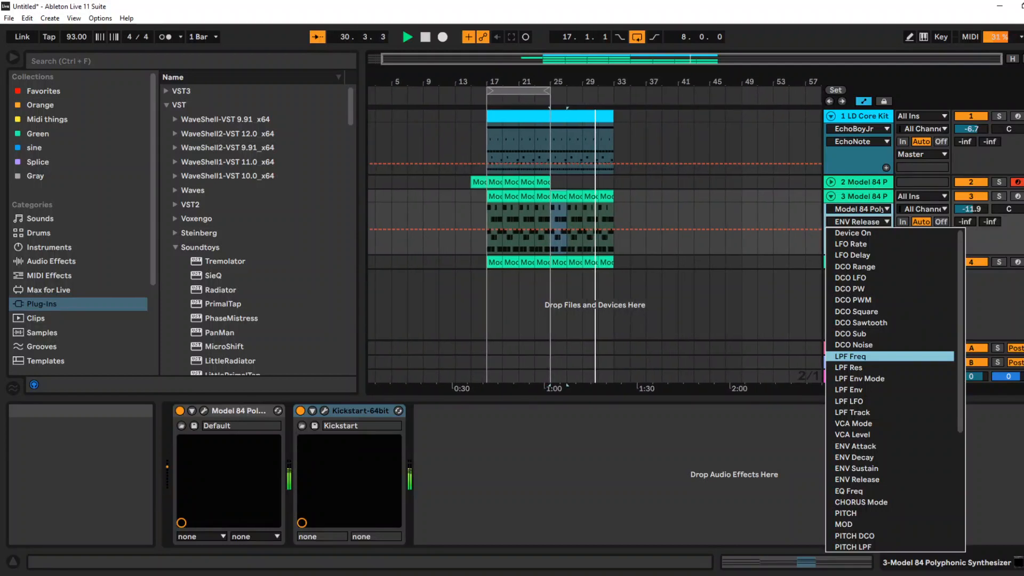
Automate LPF Freq on the third track with a ramp rising from bar 25 to bar 33, and lower its end point slightly
left_click(875, 357)
key("space")
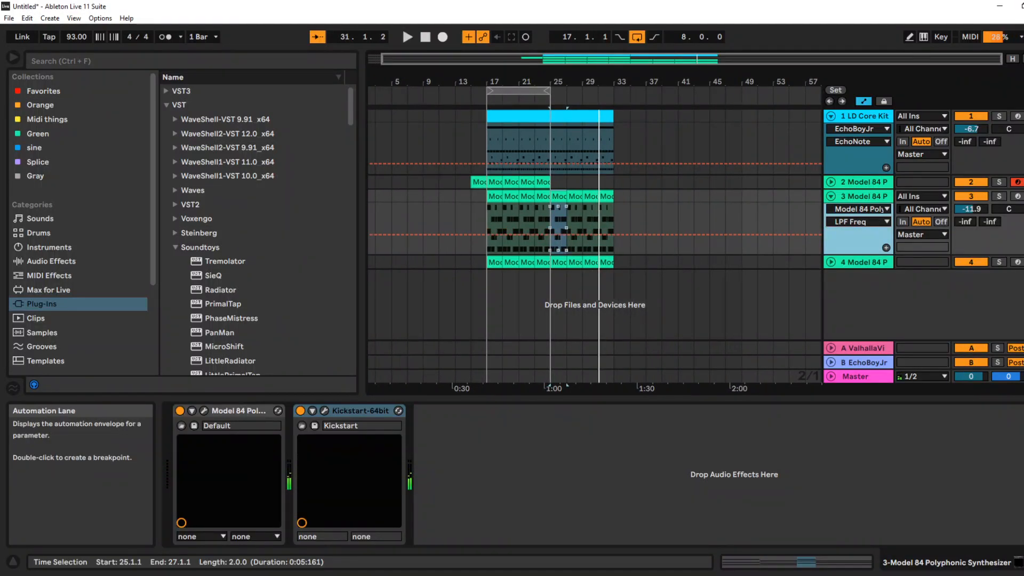
left_click(554, 235)
left_click_drag(613, 231, 613, 212)
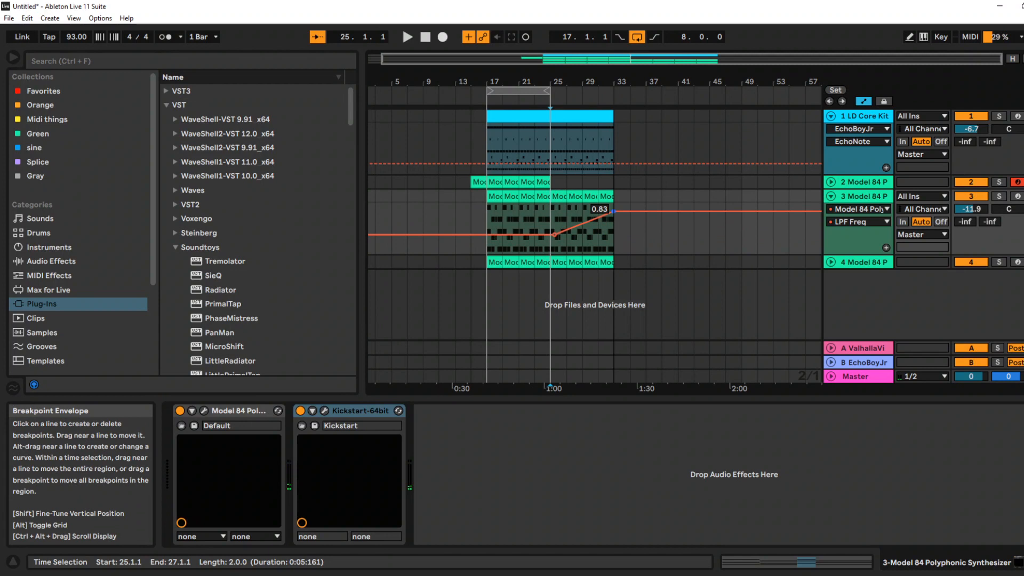
left_click(582, 243)
key("space")
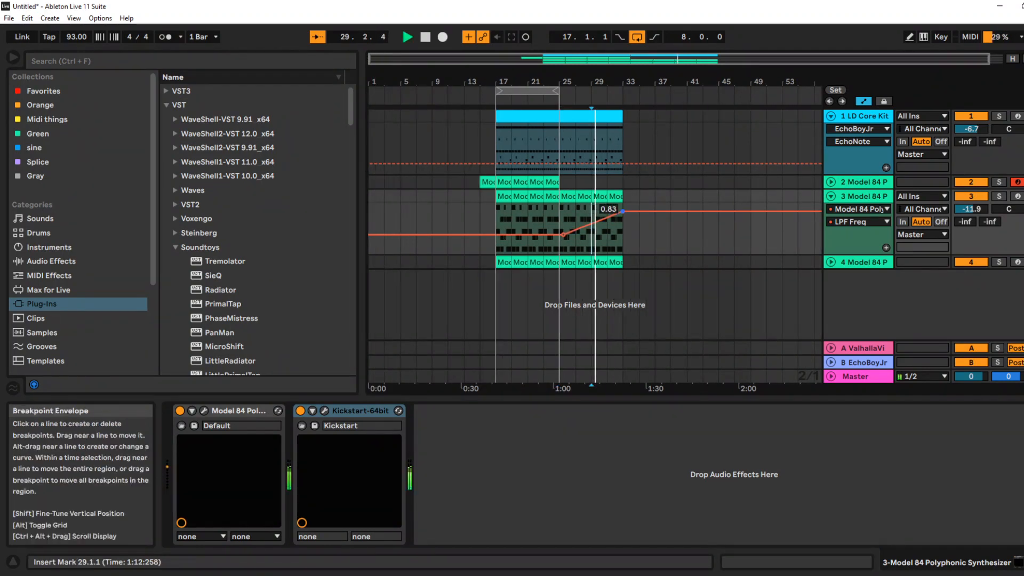
left_click_drag(619, 212, 619, 214)
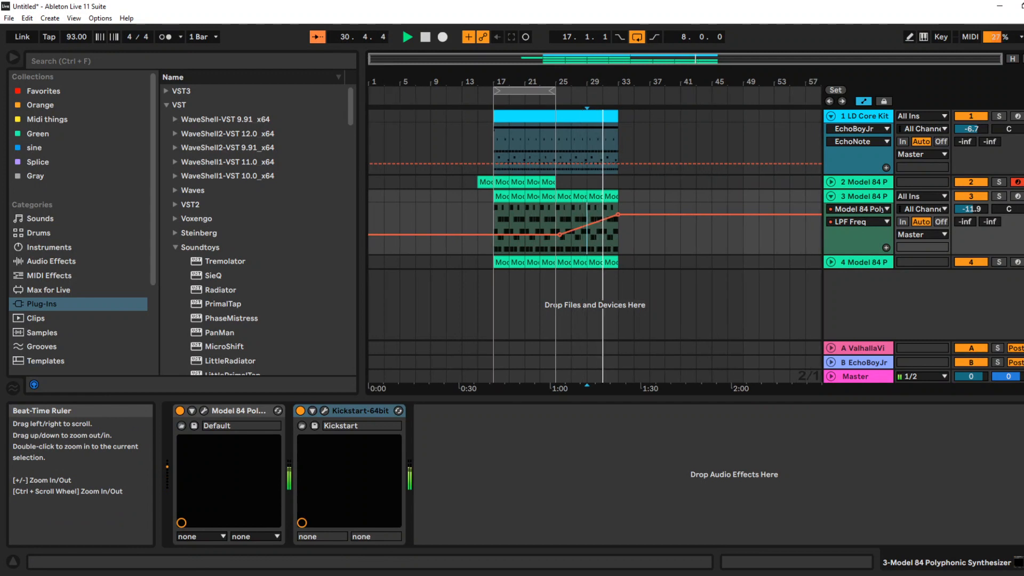
Duplicate the bar 25–33 section to bars 33–41 and raise the third track's bar 33 chords two semitones to E3–B3
left_click(587, 117)
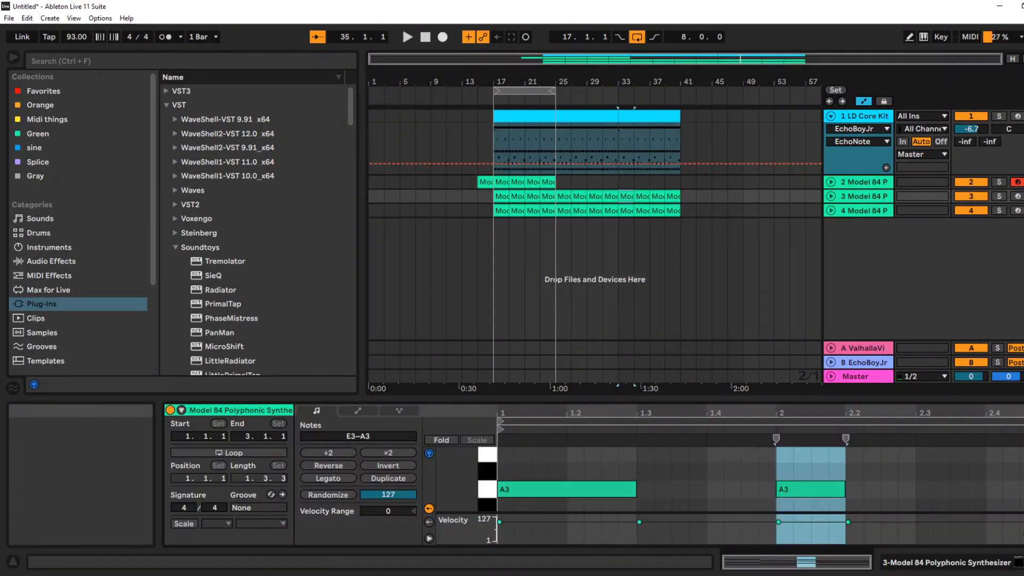
left_click_drag(586, 398, 587, 168)
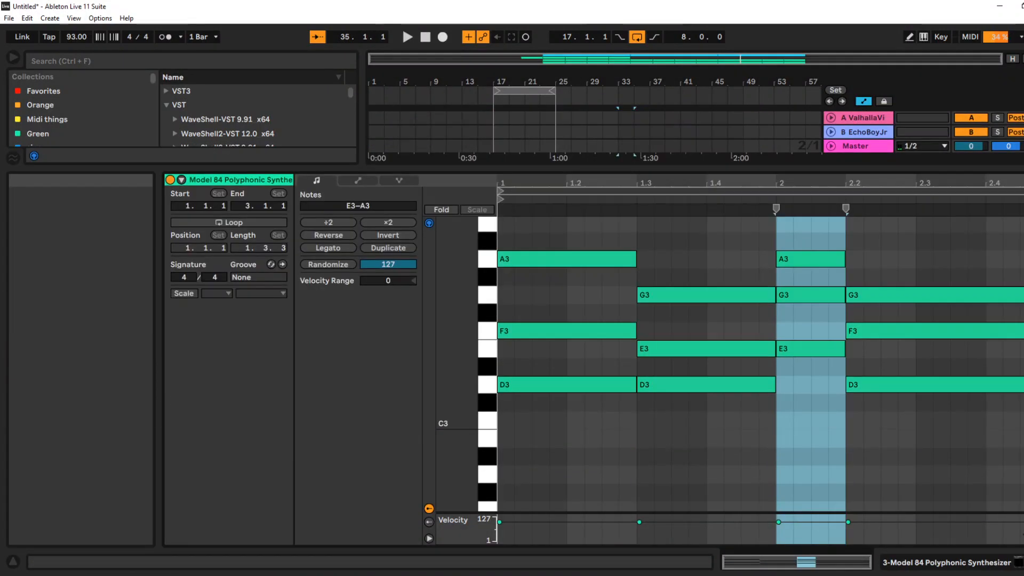
left_click_drag(544, 221, 929, 404)
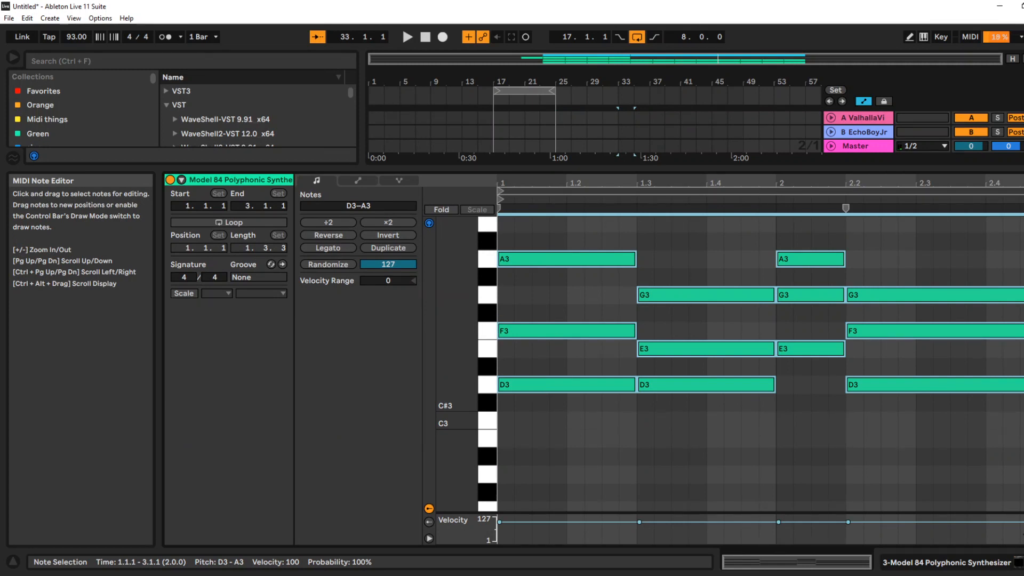
key("Up")
key("Up")
key("space")
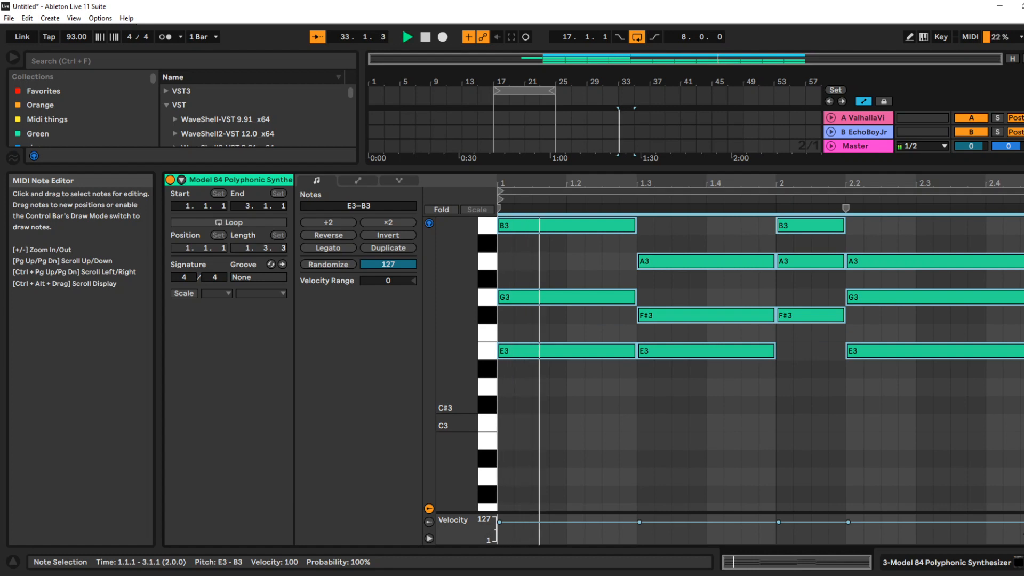
left_click_drag(587, 167, 587, 398)
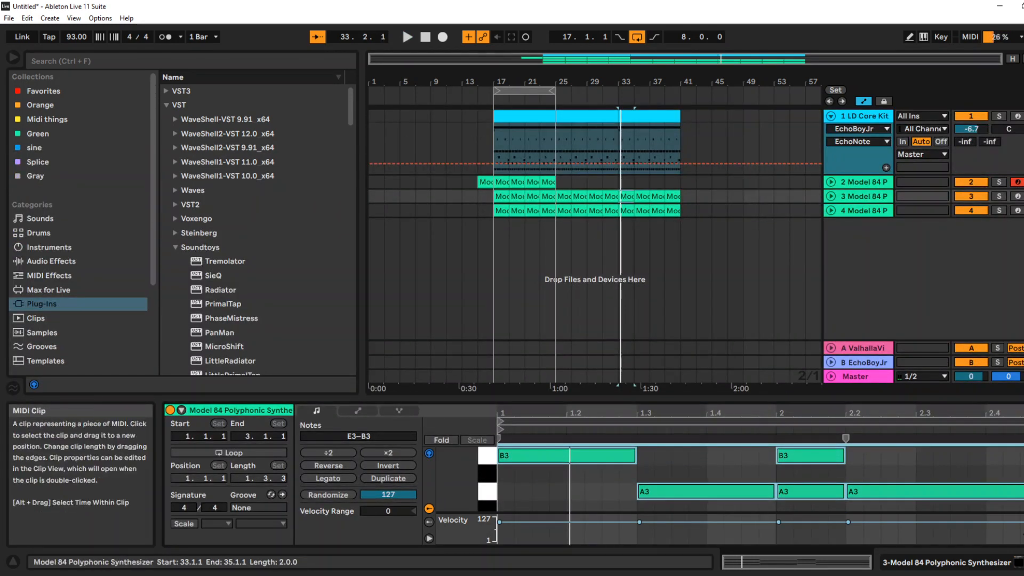
Raise the fourth track's notes in bars 33–41 to E3 and C3, and give it LPF Freq ramps matching the third track's
left_click(627, 210)
left_click(673, 211, "shift")
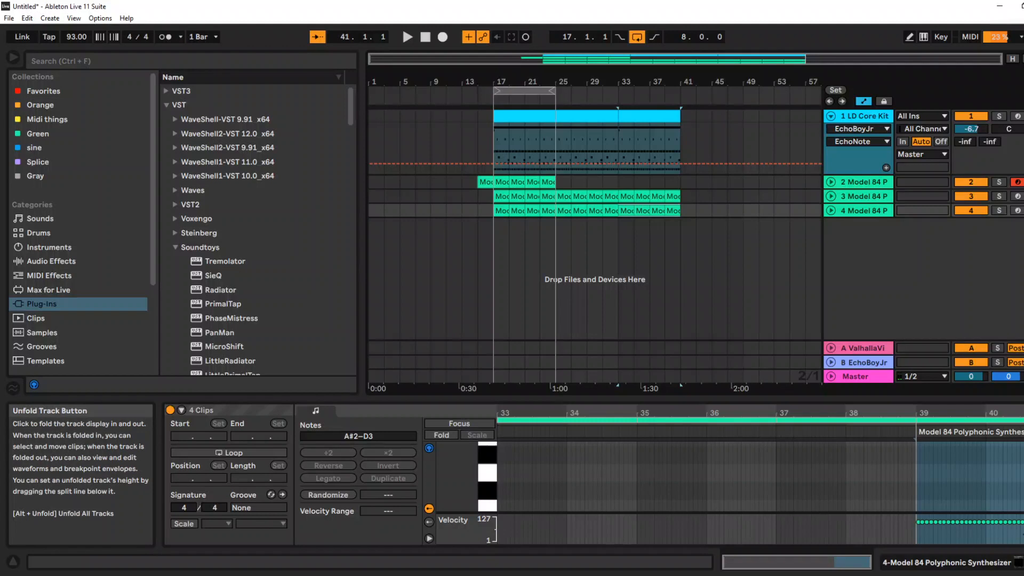
left_click(831, 196)
left_click(626, 235)
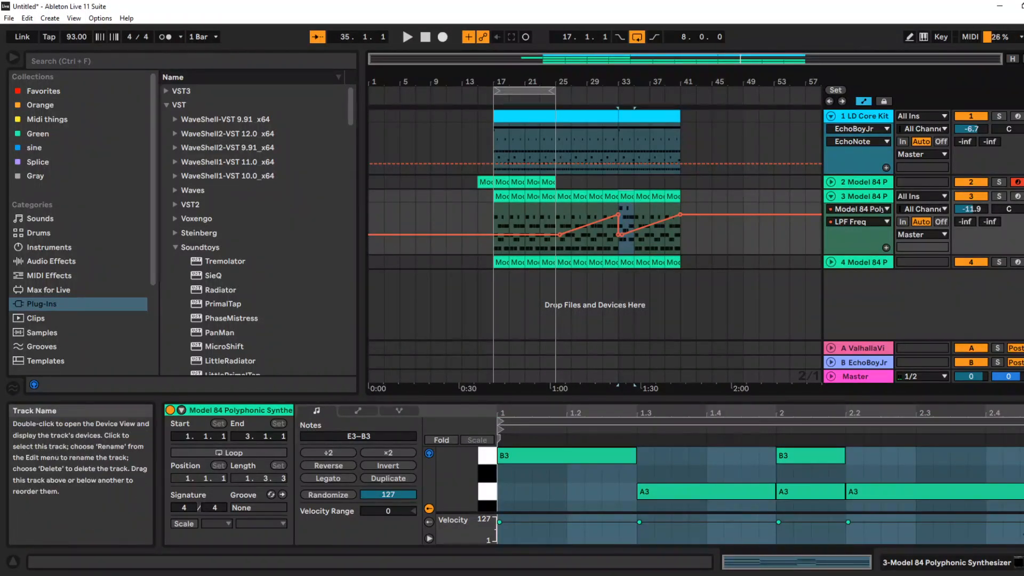
left_click(830, 262)
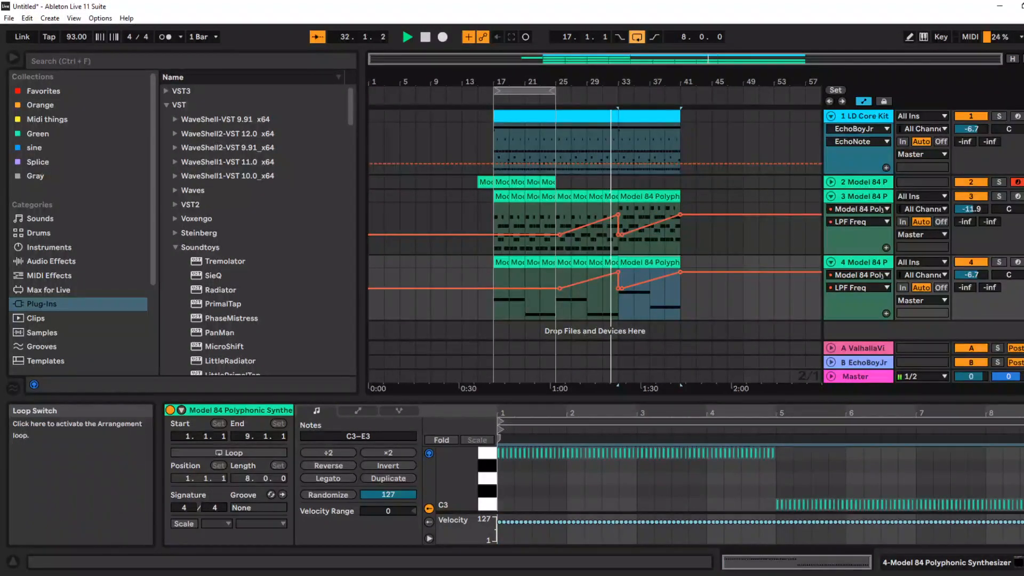
left_click(830, 196)
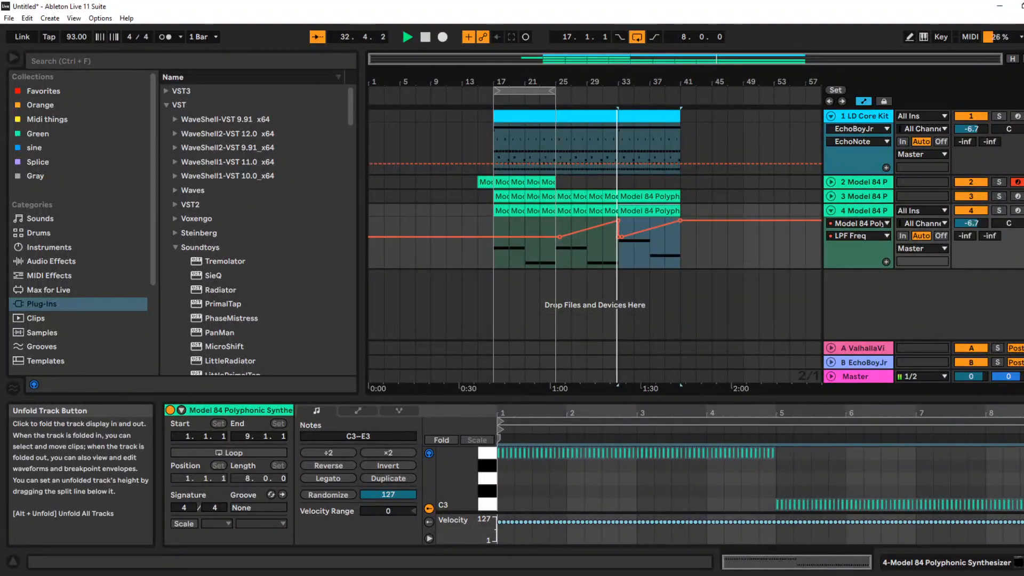
left_click(831, 211)
Loop bars 33–41 and recolour the drum clip in that section green
left_click(649, 116)
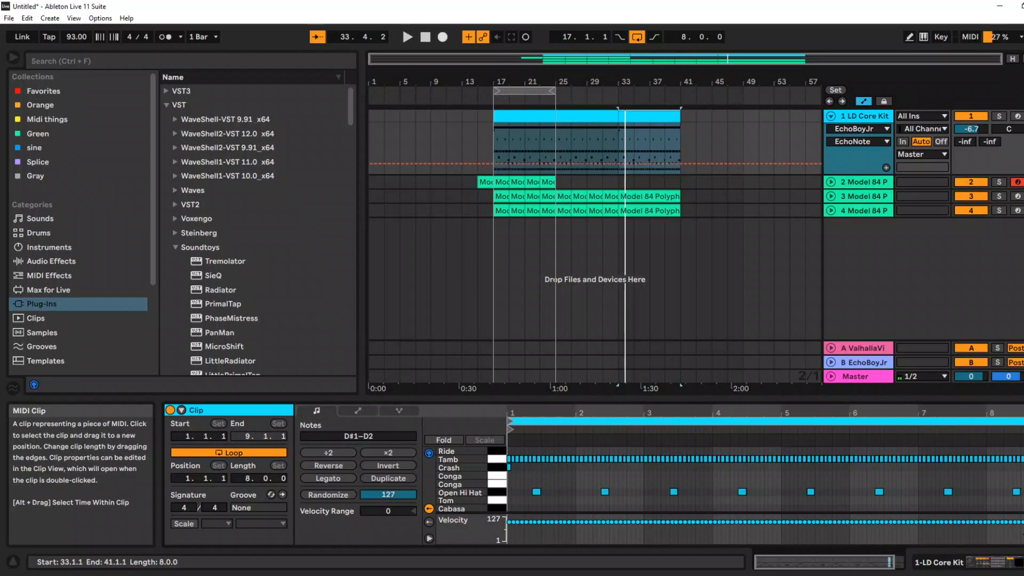
left_click_drag(661, 398, 661, 119)
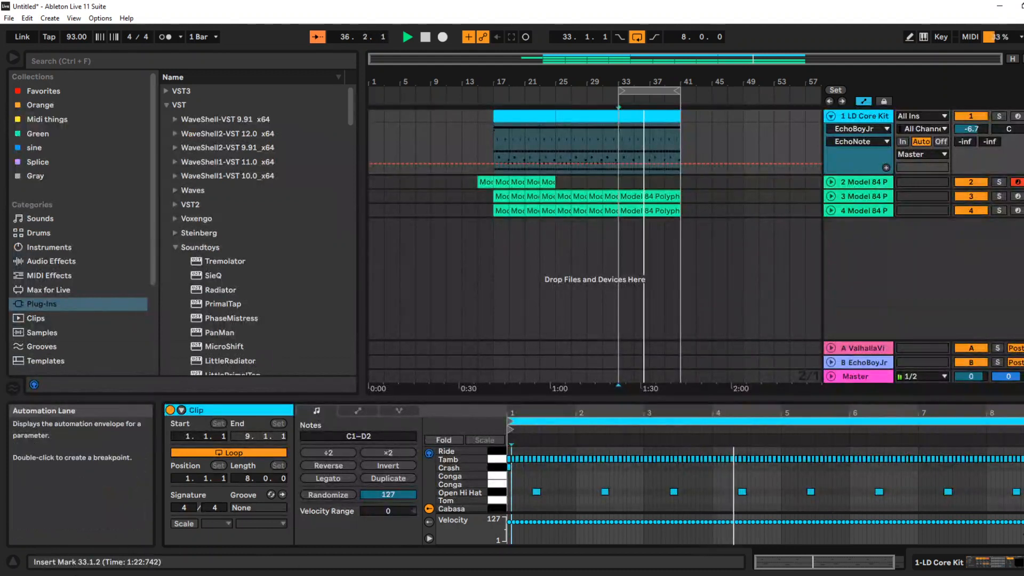
right_click(231, 410)
left_click(299, 455)
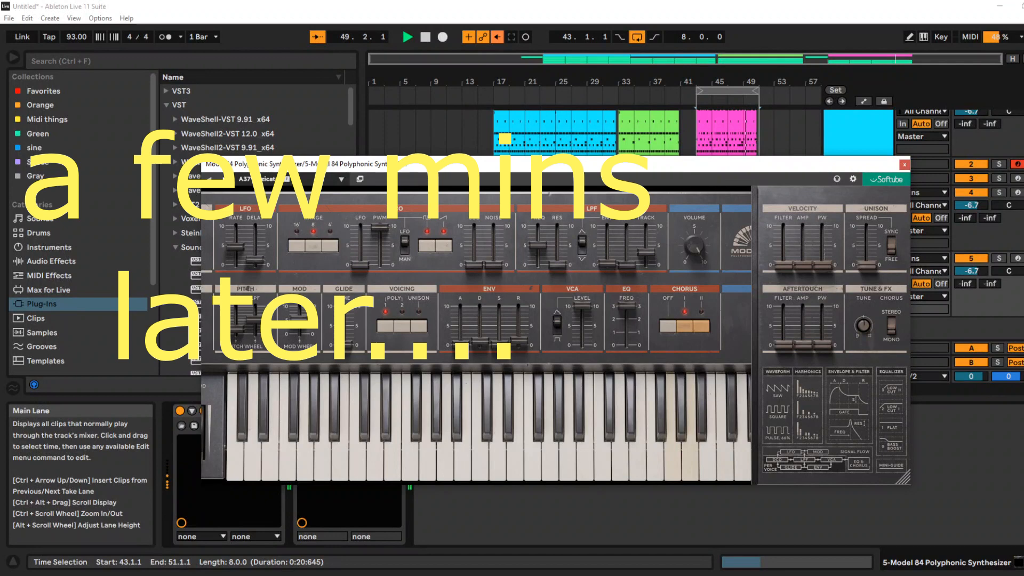
Audition the fifth track's Model 84 presets up to A46 Dark Pluck, keep that preset and close the synthesizer window
left_click(225, 179)
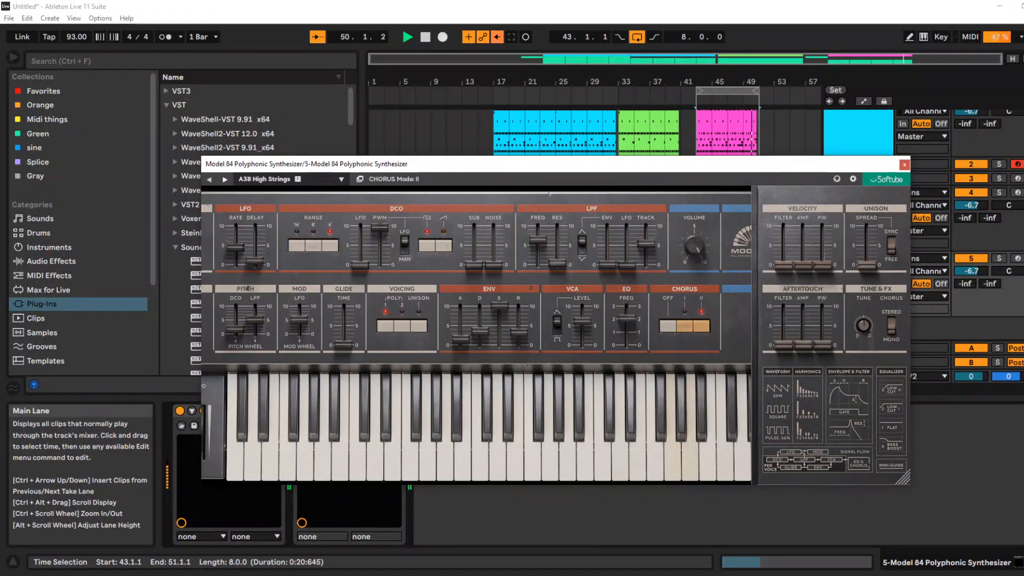
left_click(225, 180)
left_click(225, 179)
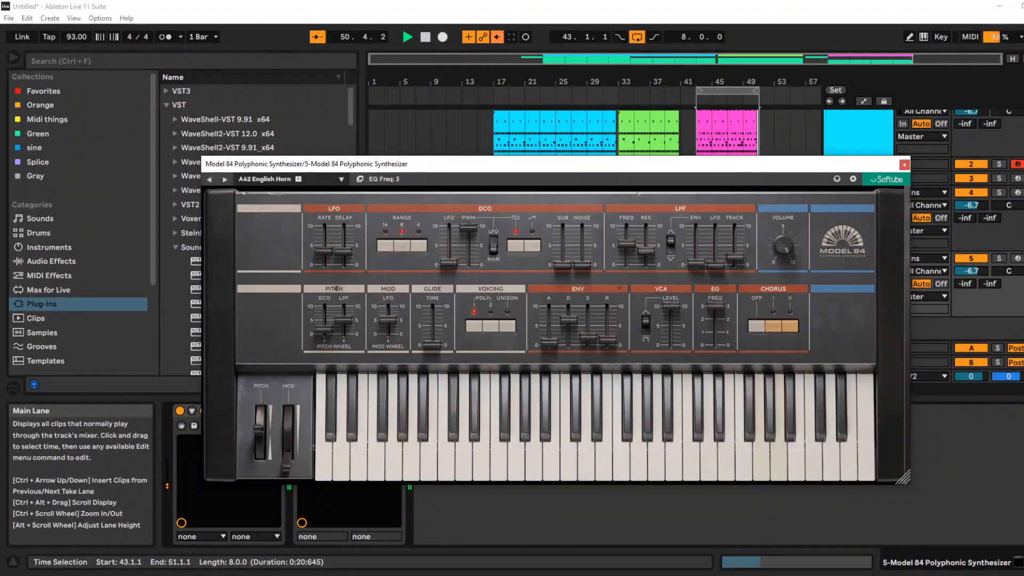
left_click(225, 179)
left_click(225, 179)
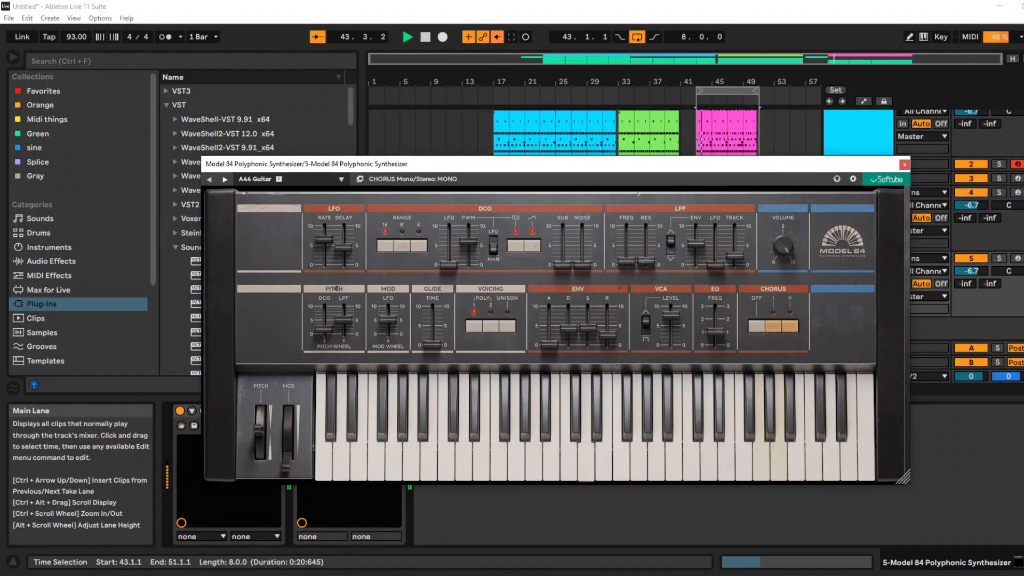
left_click(225, 179)
left_click(225, 179)
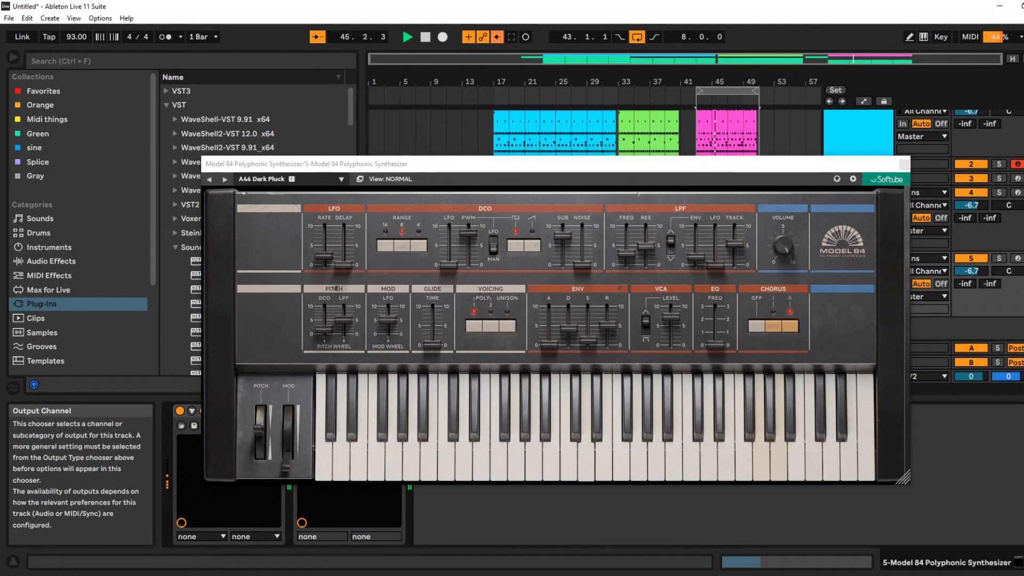
left_click(904, 164)
Find the Phaser-Flanger audio effect by searching "phas" and add it after Kickstart on the fifth track
left_click(191, 61)
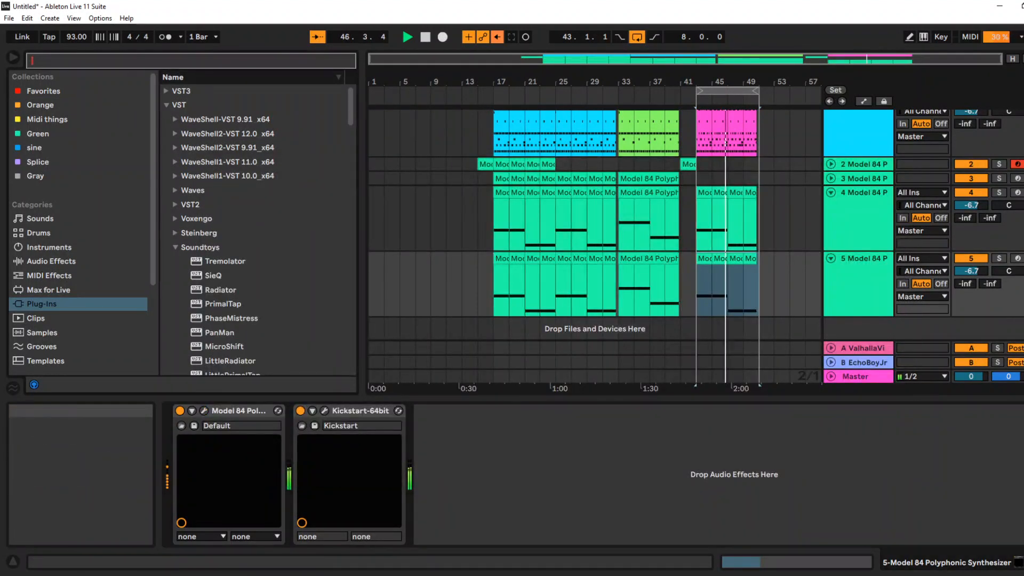
type("phas")
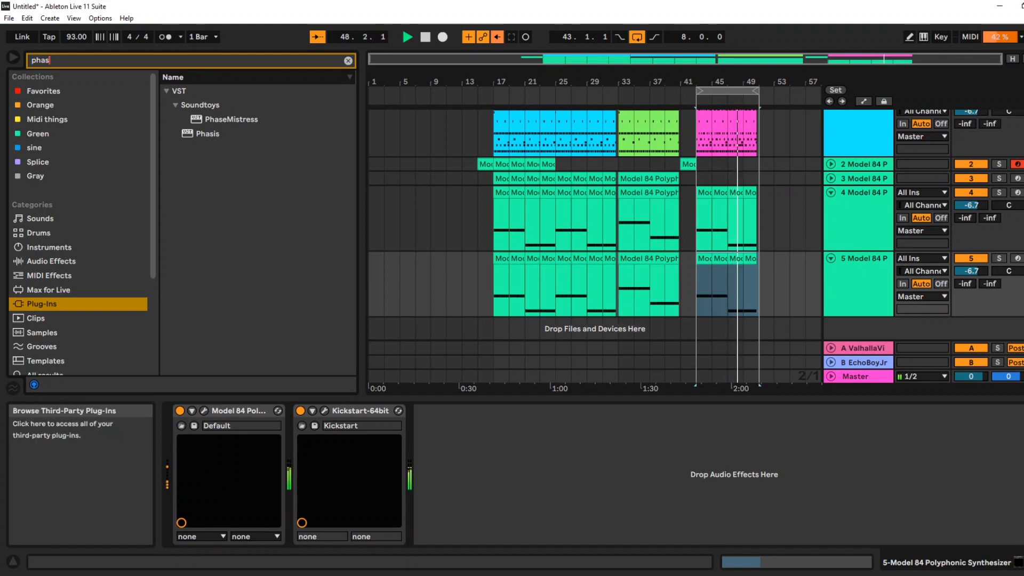
left_click(51, 261)
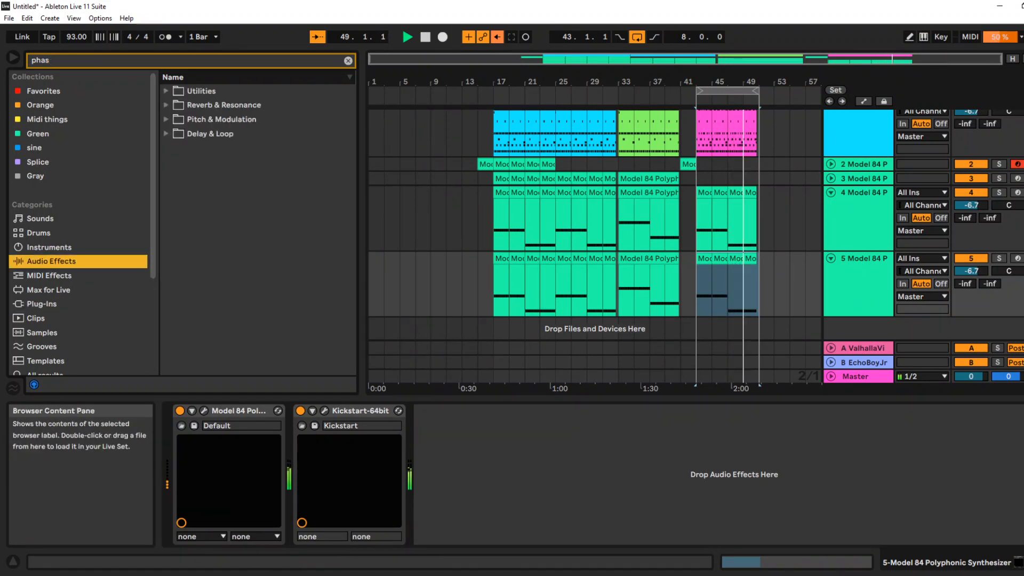
left_click(166, 119)
left_click_drag(224, 134, 496, 472)
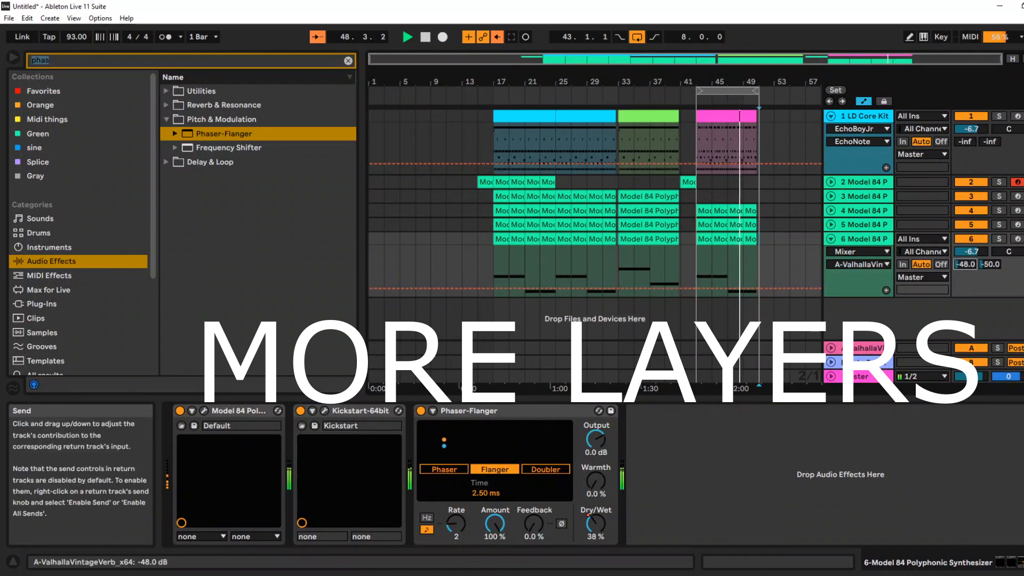
Set the sixth track's volume to about -10.7 dB and duplicate the track
mouse_move(965, 264)
left_mouse_down()
mouse_move(965, 273)
mouse_move(971, 262)
left_mouse_up()
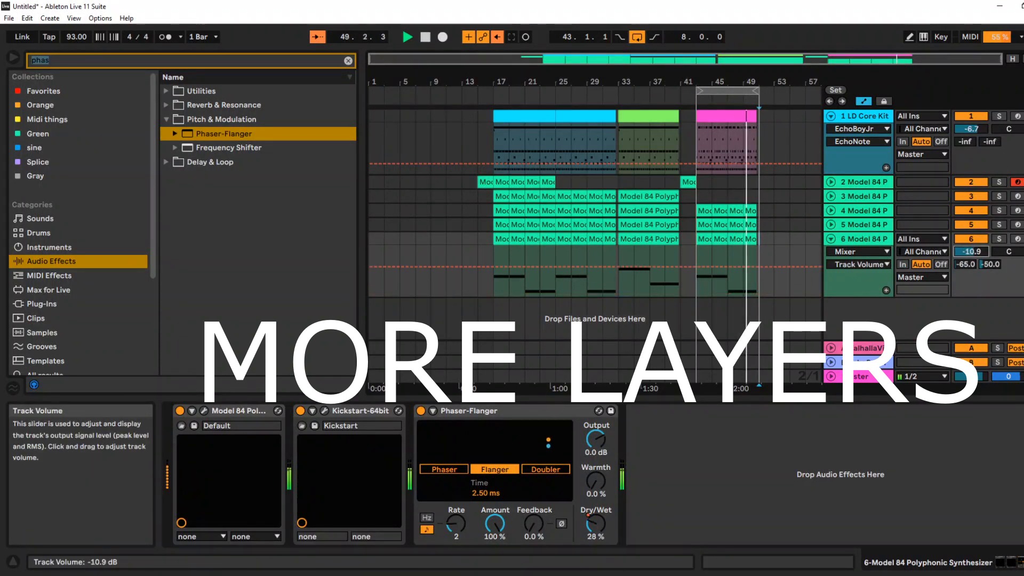
right_click(857, 239)
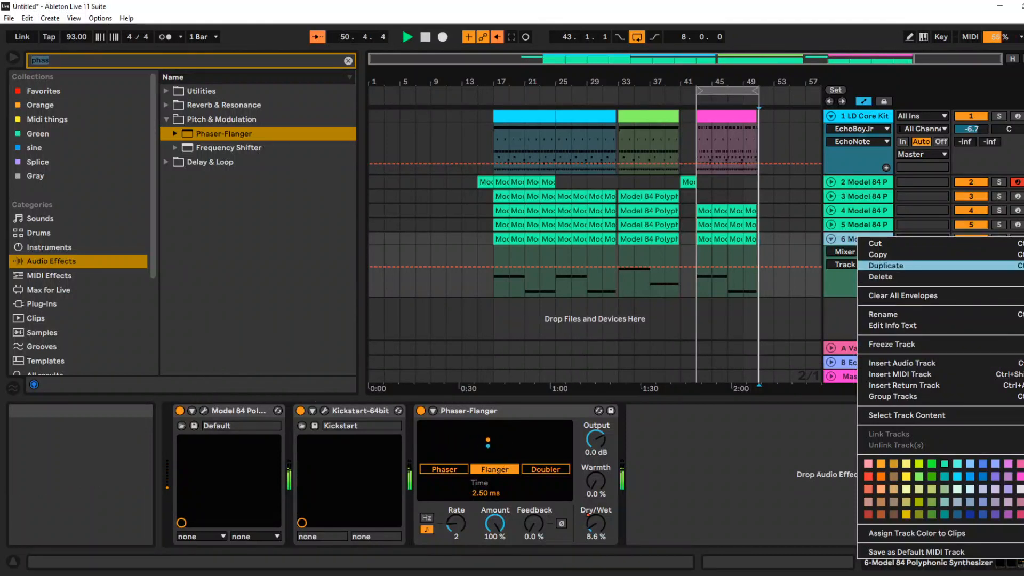
left_click(886, 266)
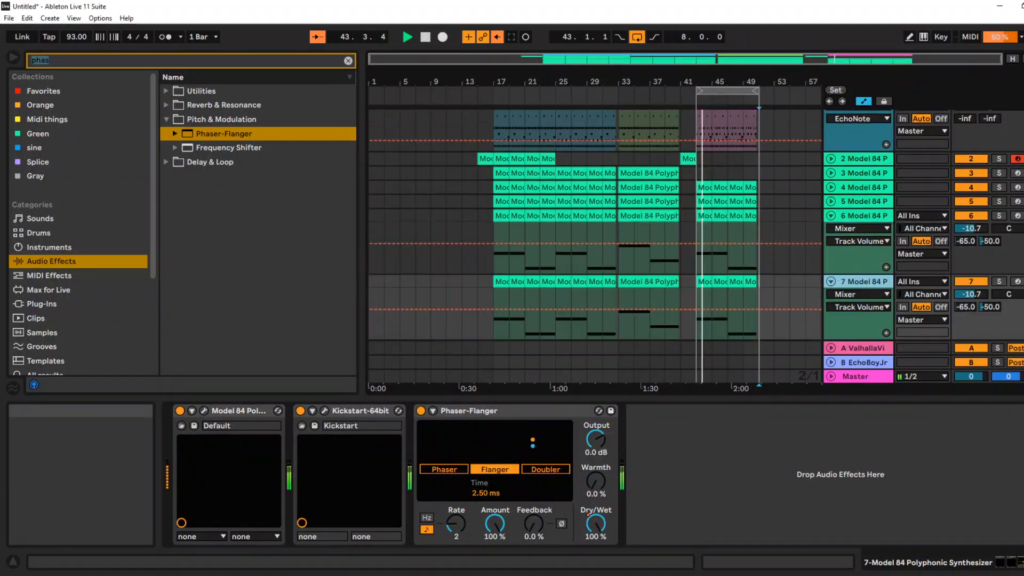
Search the plug-ins for "op" and load OP-X PRO-II on the seventh track in place of its Model 84
left_click(50, 60)
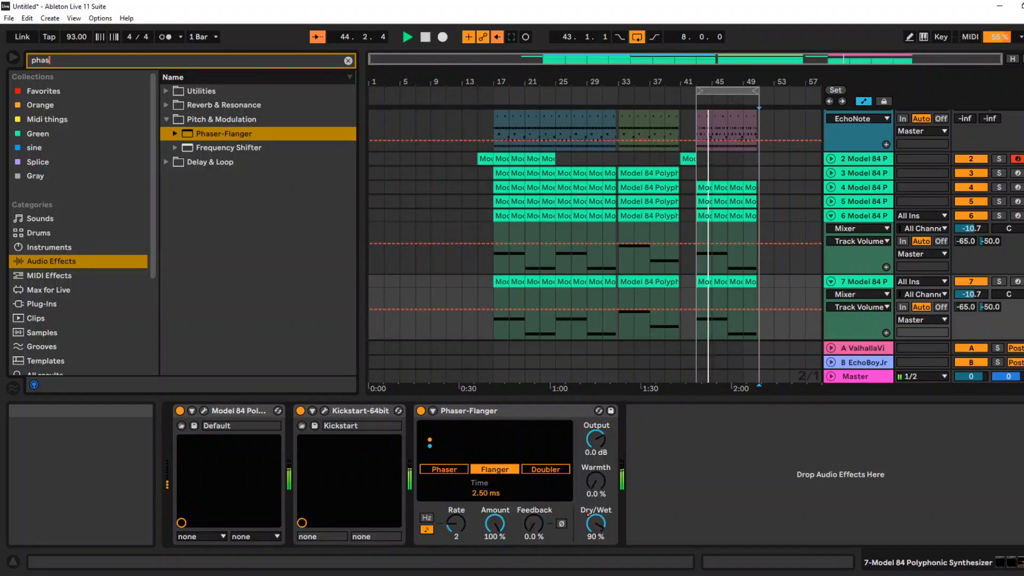
key("BackSpace")
key("BackSpace")
key("BackSpace")
key("BackSpace")
type("op")
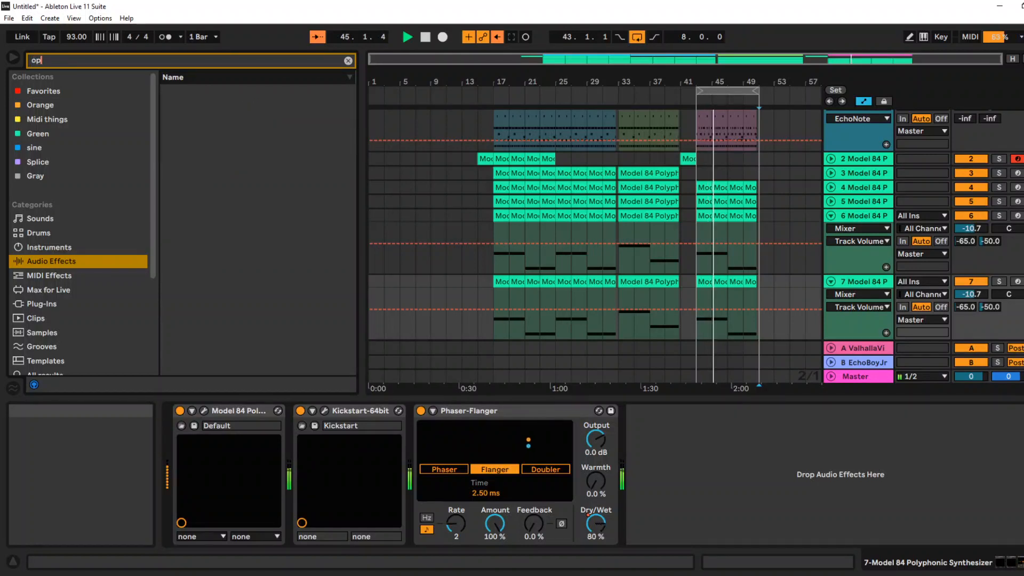
left_click(42, 303)
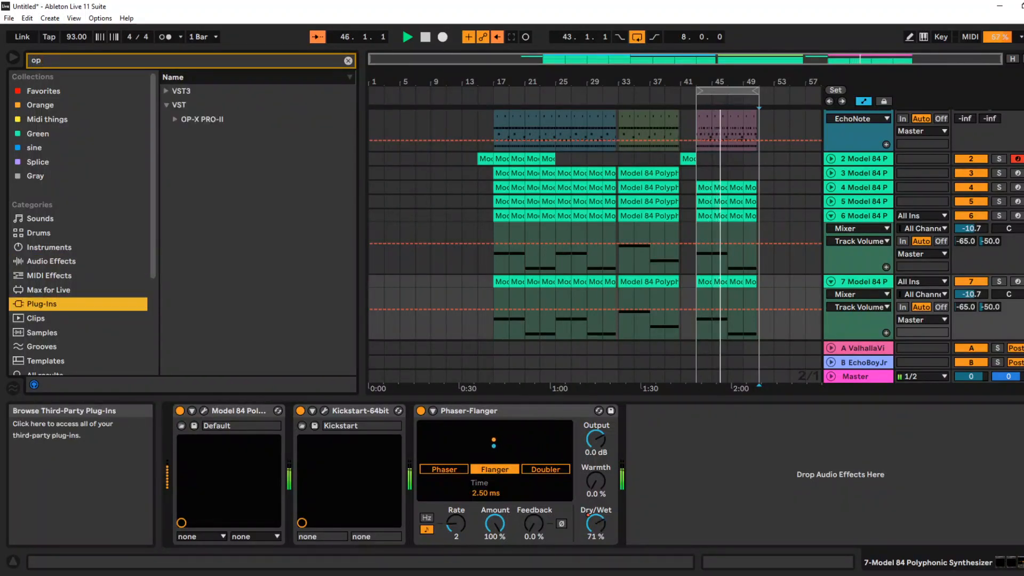
left_click(175, 119)
left_click(226, 134)
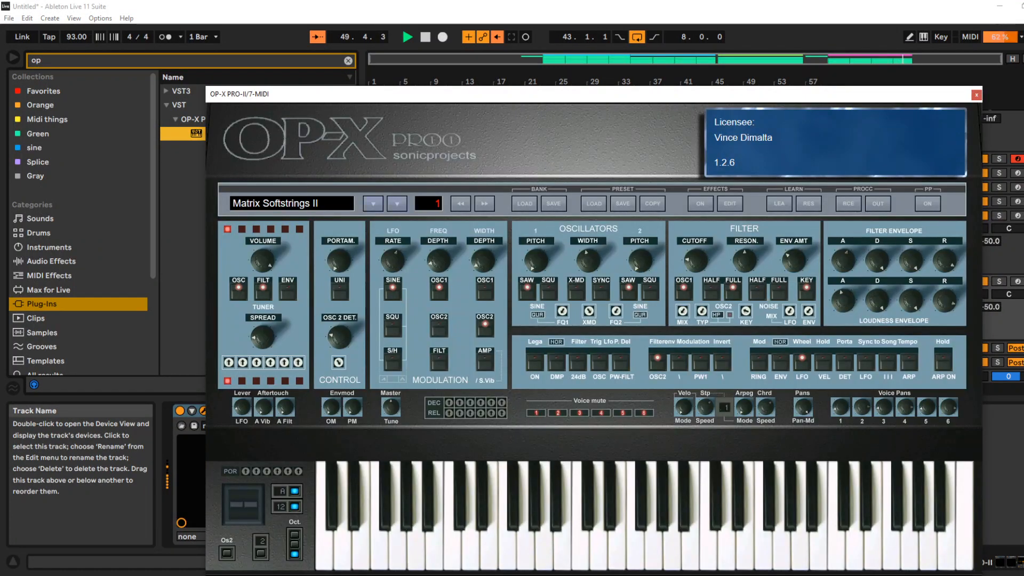
Audition OP-X PRO-II's Beats DB P-Mod preset, choose preset 26 Jarre Modular Arpeggio and close the synthesizer window
left_click(373, 203)
left_click(276, 374)
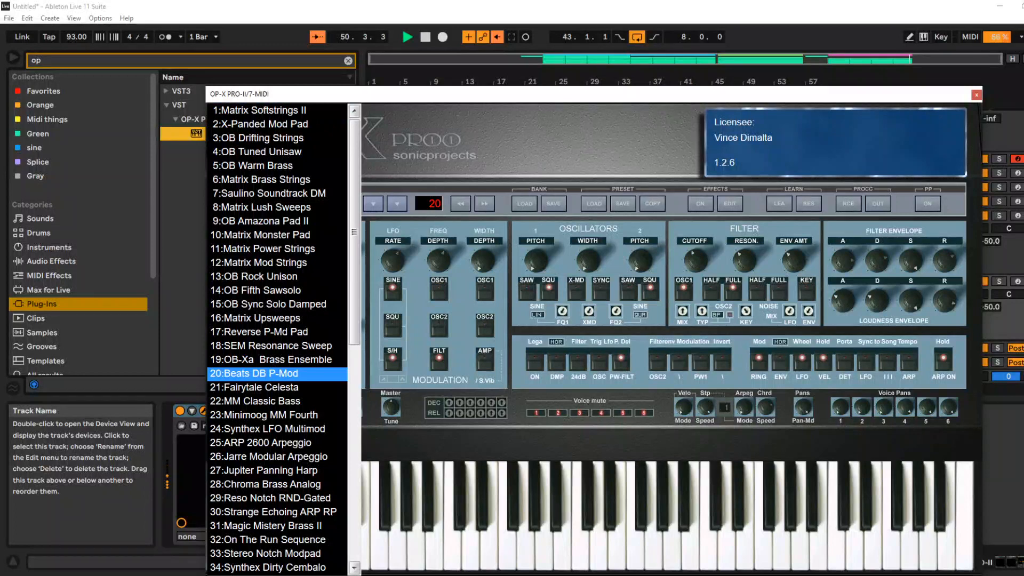
left_click(277, 456)
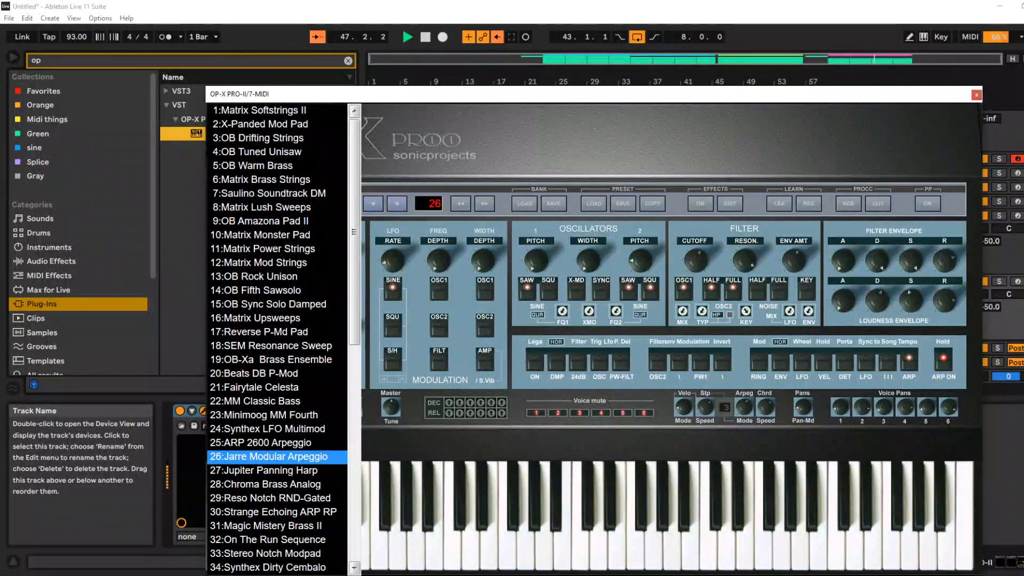
left_click(977, 95)
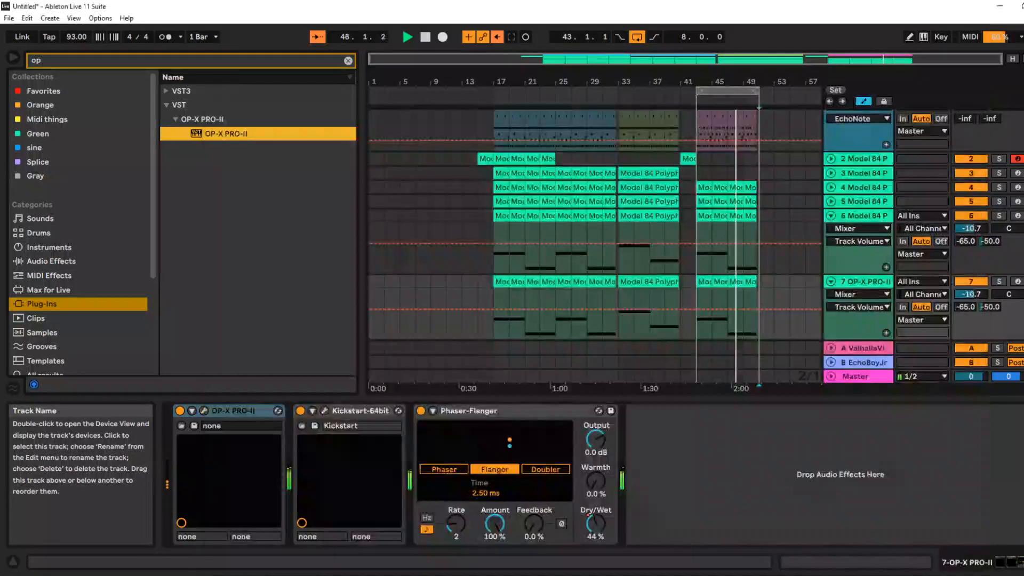
Lower the sixth track's volume to -12.1 dB and adjust the OP-X PRO-II track's volume
left_click_drag(971, 228, 971, 232)
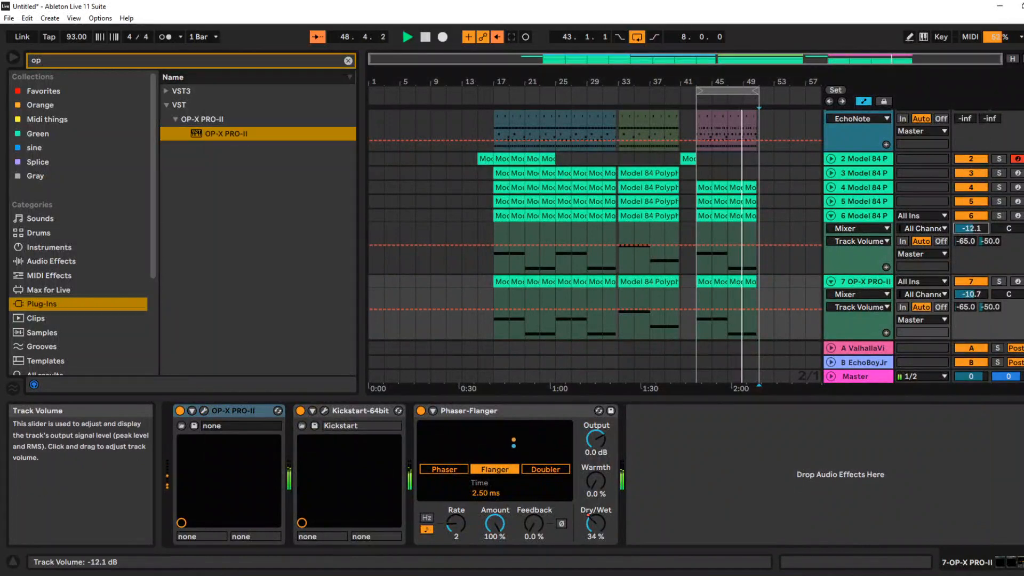
scroll(992, 262, "down", 3)
left_click_drag(971, 261, 971, 246)
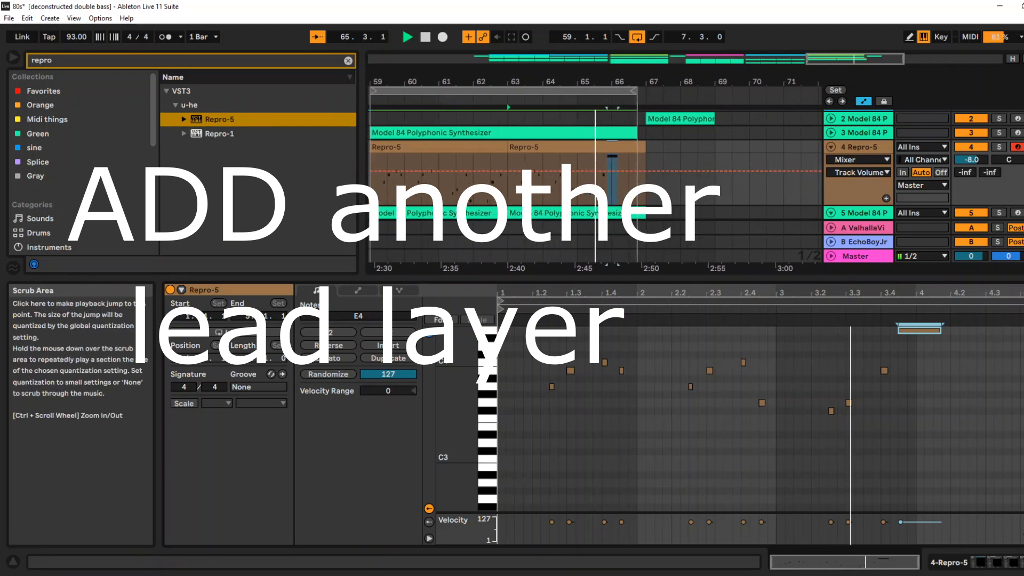
Delete the end of the fourth track's Repro-5 clip from the loop end at bar 66.4 onward
left_click_drag(620, 184, 603, 184)
left_click(587, 147)
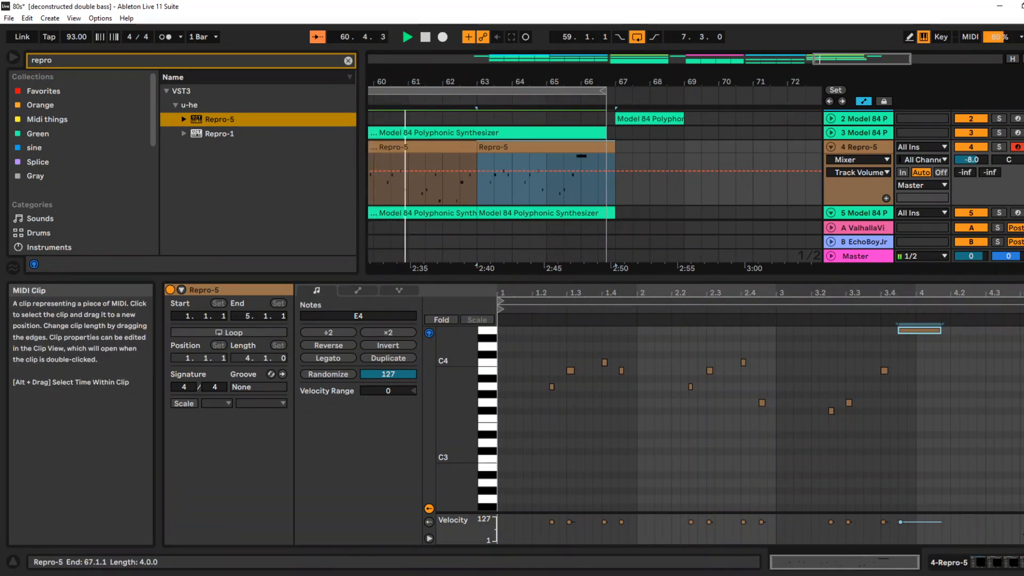
left_click_drag(618, 147, 632, 148)
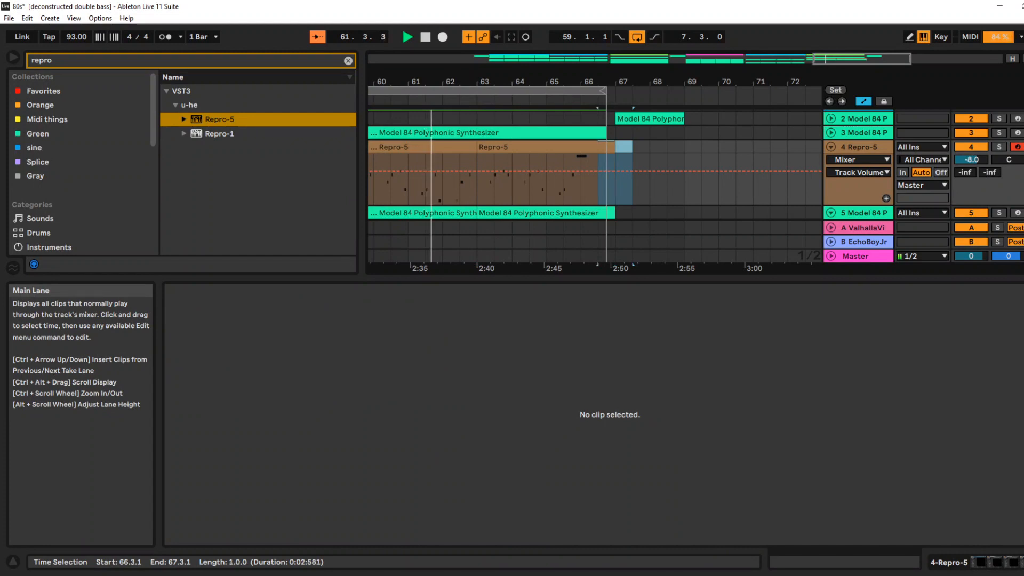
left_click_drag(603, 81, 604, 110)
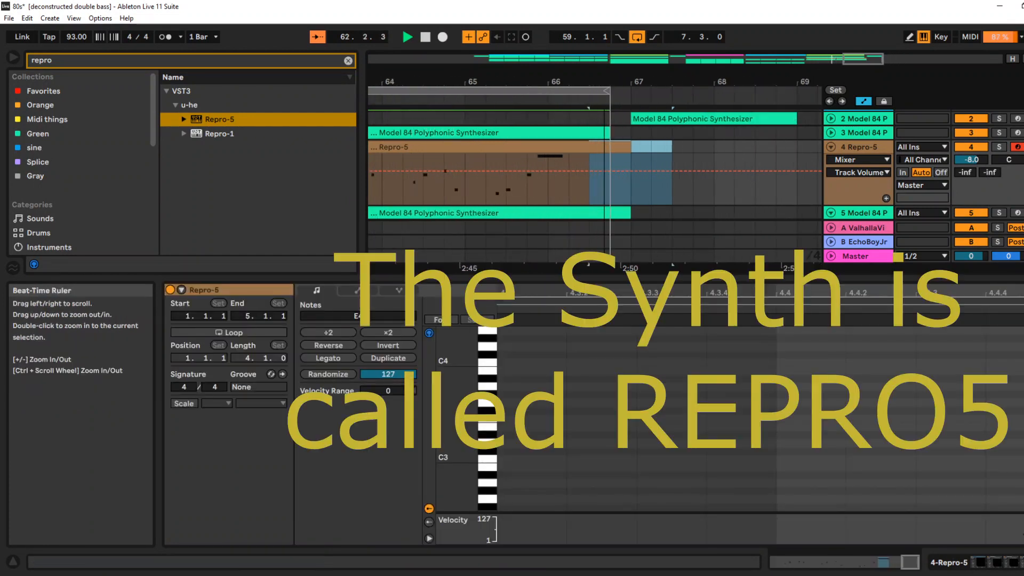
left_click_drag(671, 148, 612, 148)
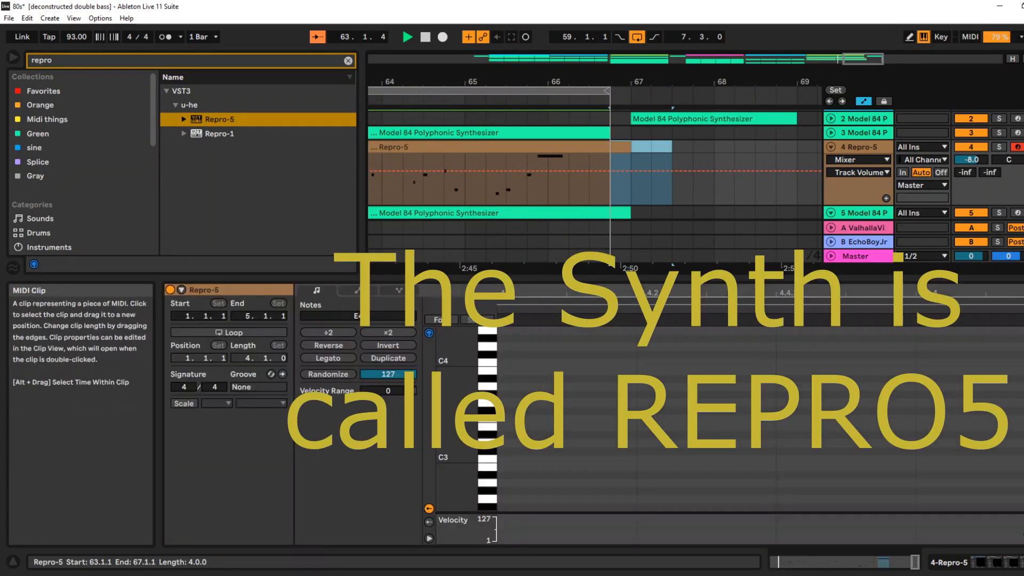
key("Delete")
Play the loop from bar 67 and extend the end of the Repro-5 bass clip on the fifth track
left_click_drag(566, 81, 565, 43)
left_click_drag(709, 82, 446, 108)
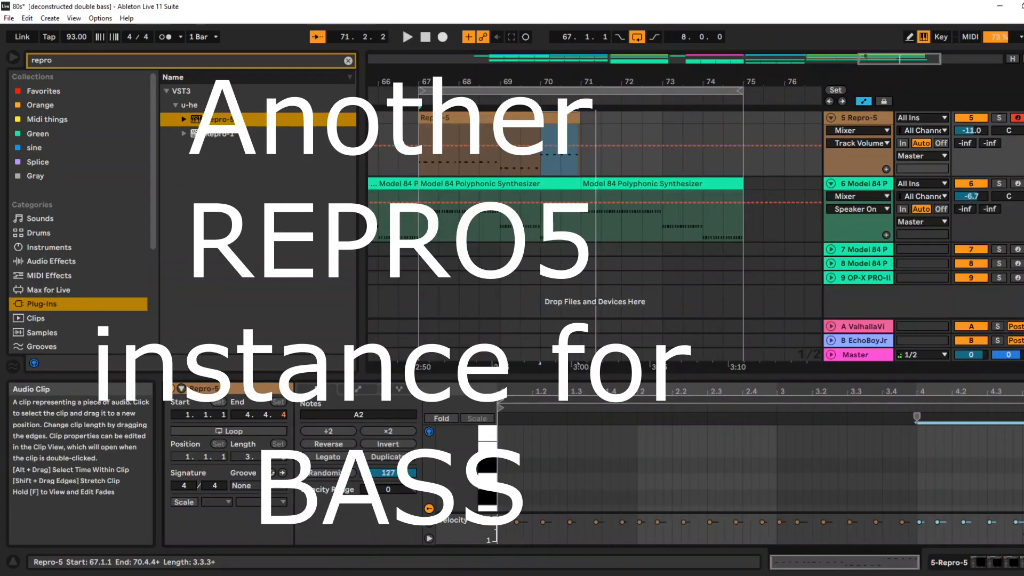
key("space")
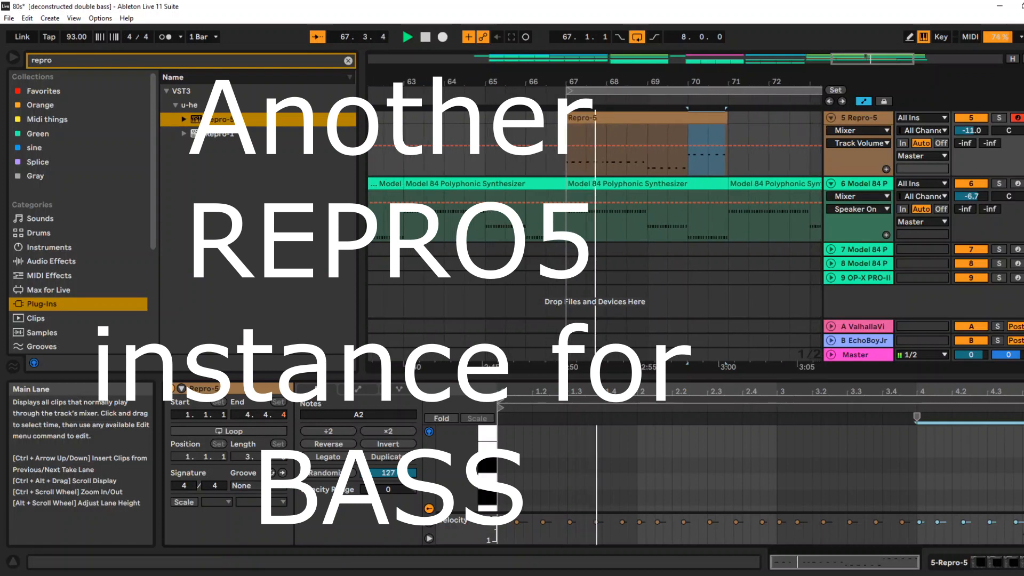
left_click_drag(727, 82, 714, 155)
left_click_drag(727, 118, 734, 118)
left_click_drag(700, 81, 699, 13)
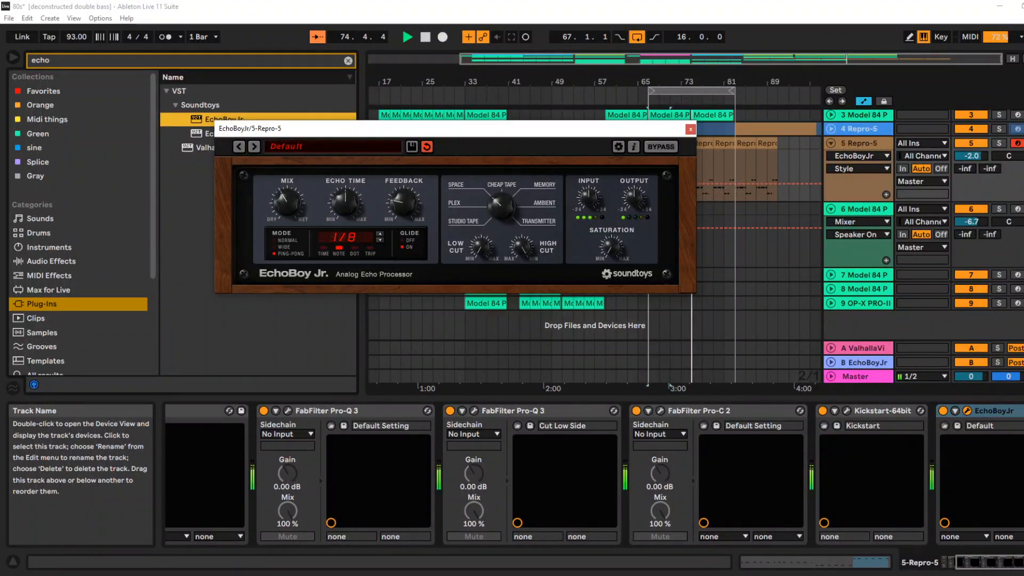
Close the Repro-5 bass track's EchoBoy Jr. window and open the third track's Model 84 synthesizer window
left_click(690, 129)
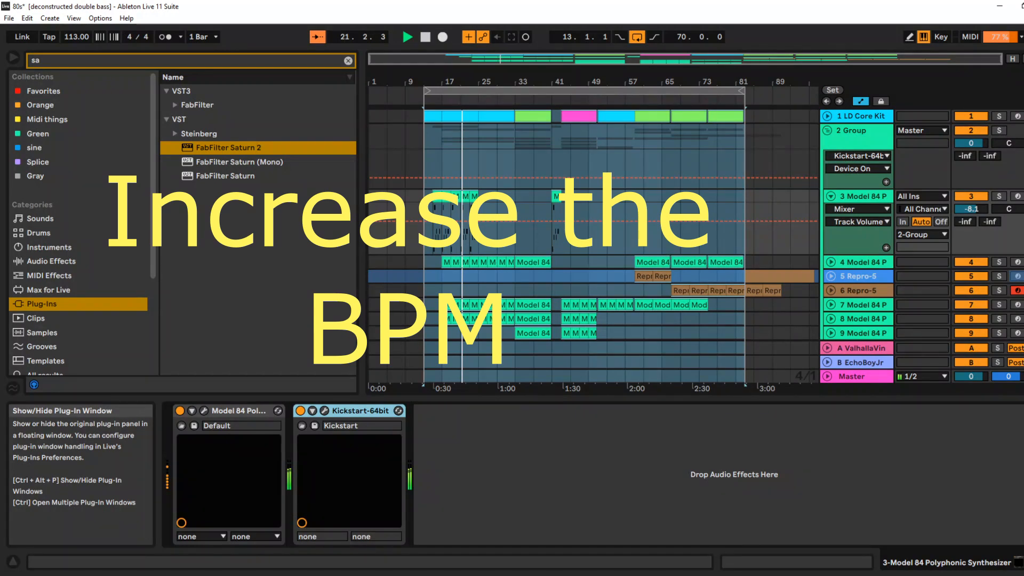
left_click(204, 411)
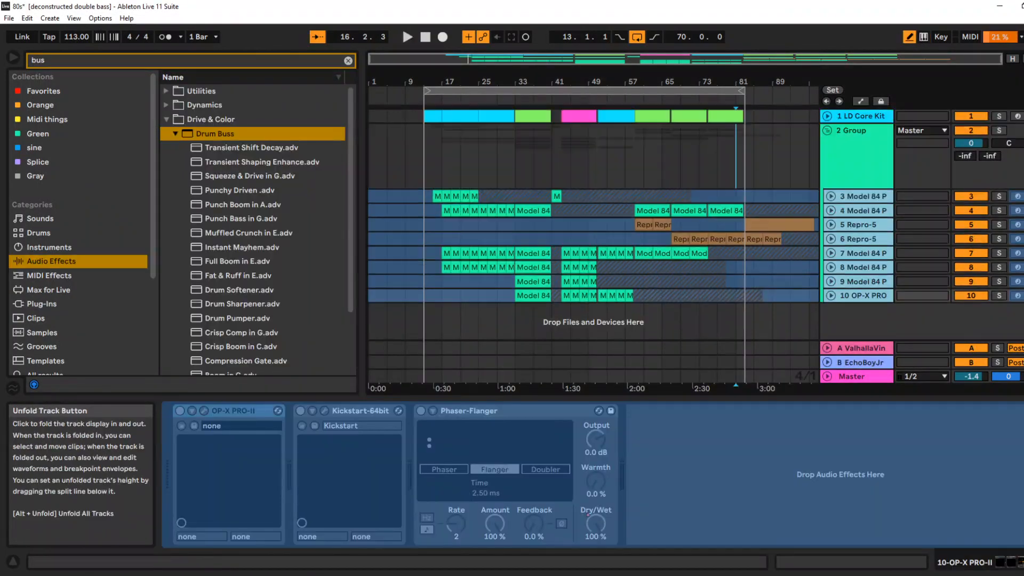
Add the Drum Buss effect at the end of the LD Core Kit track's device chain
left_click(860, 116)
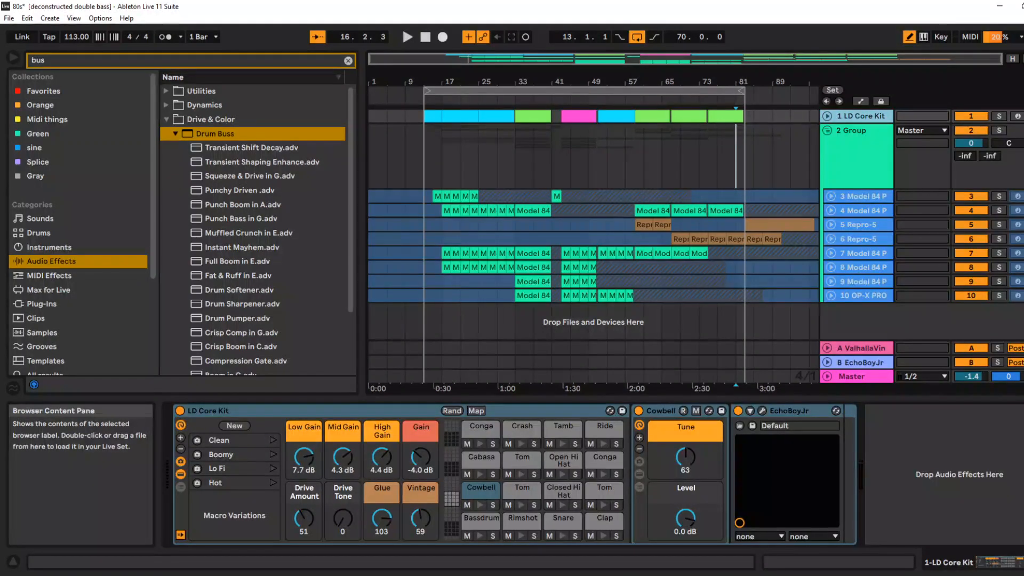
left_click(215, 134)
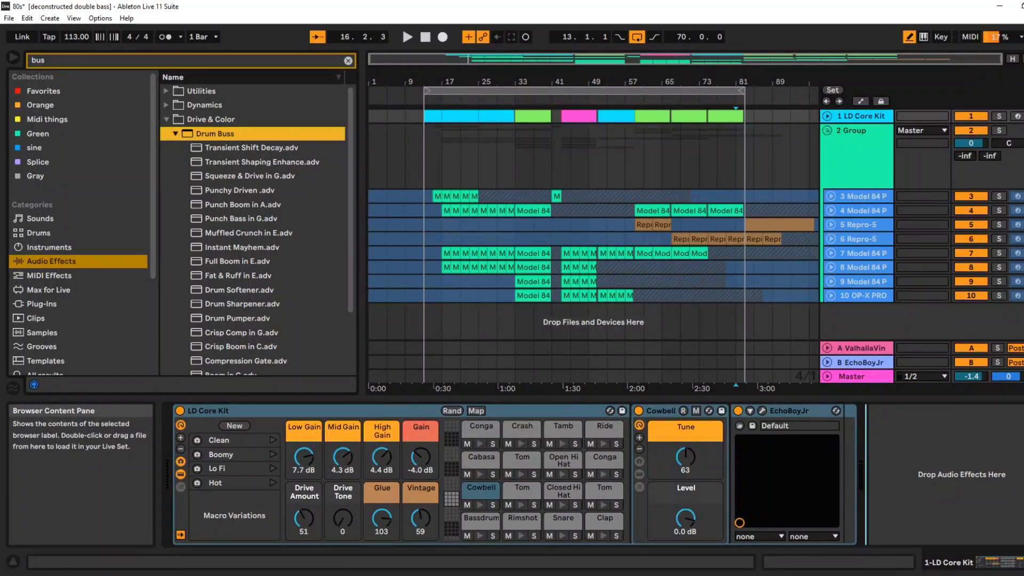
left_click_drag(215, 134, 928, 458)
During playback, set Drum Buss to Crunch 30%, Boom 32% and Drive 25%, keeping Soft distortion after trying Medium
key("space")
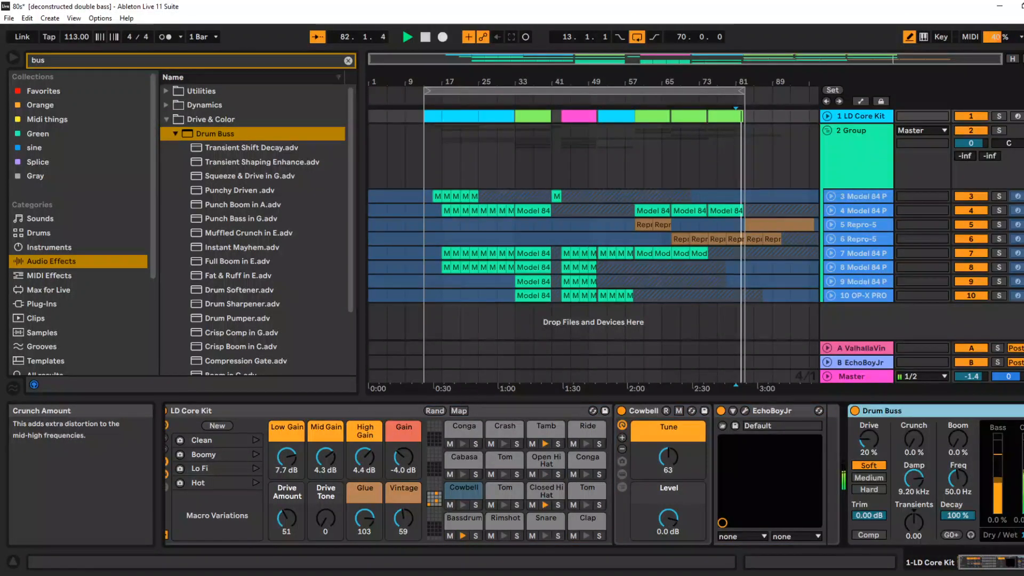
left_click_drag(913, 441, 914, 415)
left_click_drag(958, 439, 958, 423)
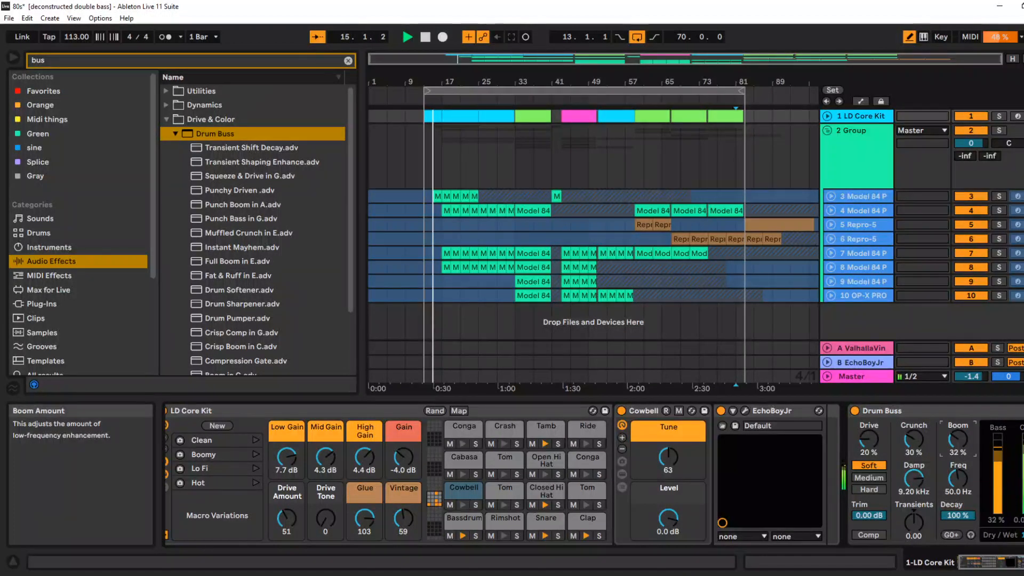
left_click(869, 478)
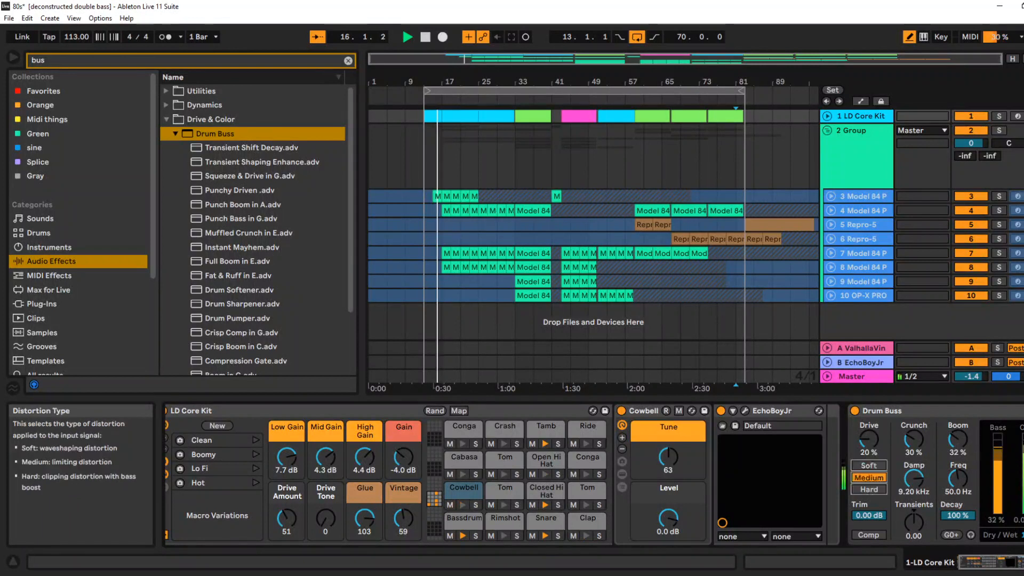
left_click_drag(868, 439, 868, 436)
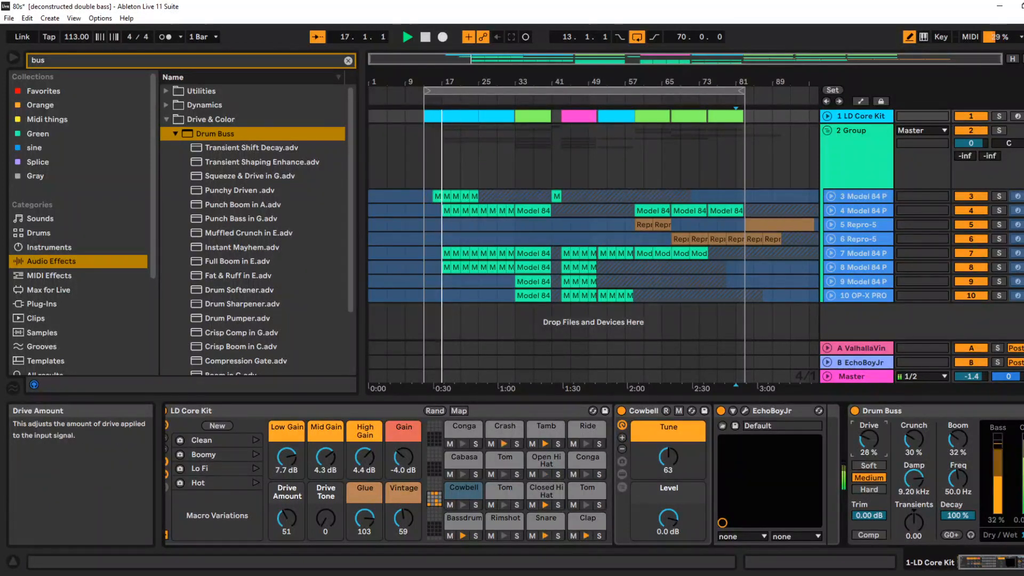
left_click(869, 465)
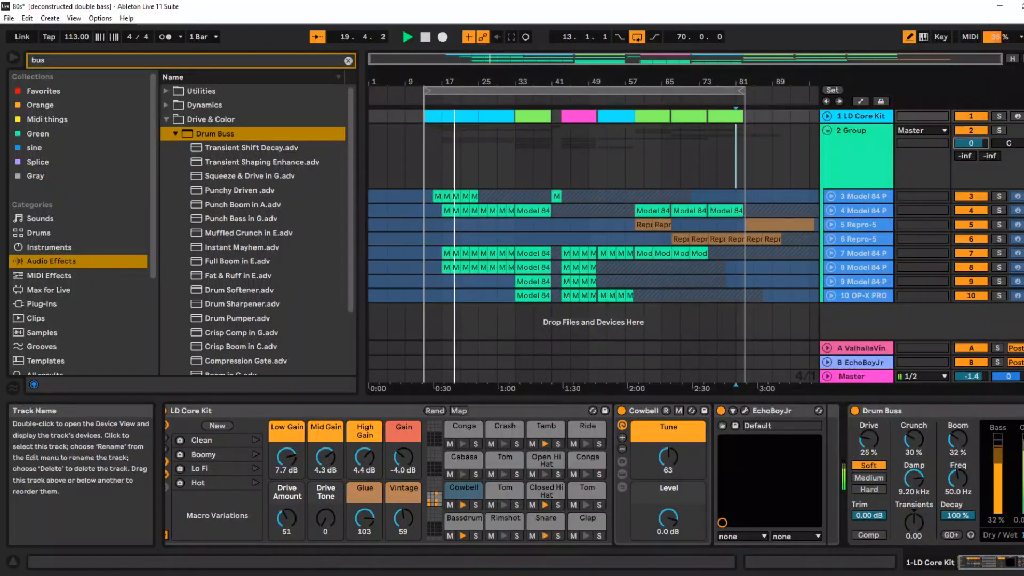
Unfold the LD Core Kit track and lower its volume
left_click(827, 116)
left_click_drag(971, 128, 971, 140)
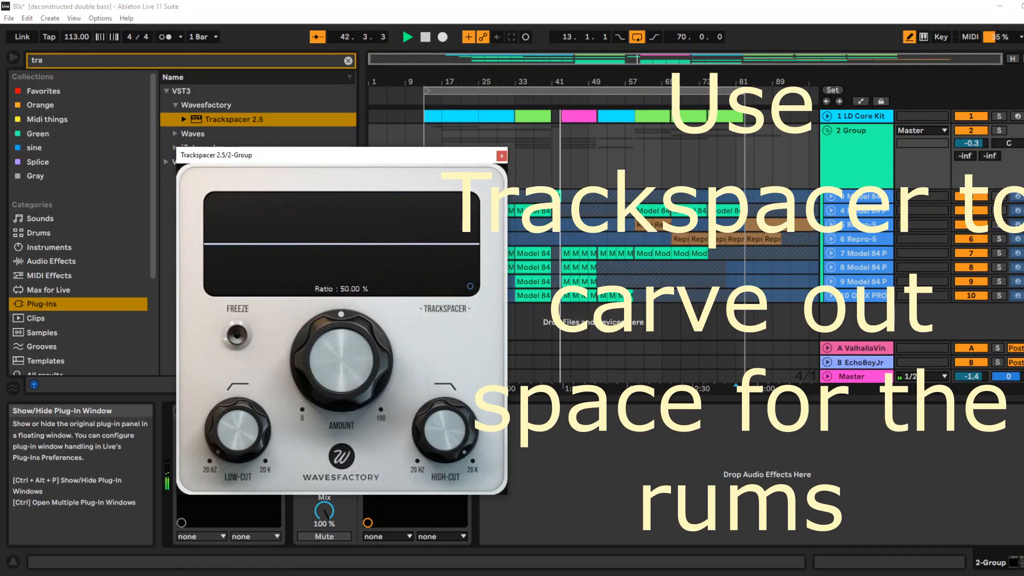
Raise the low-cut of the synth group's Trackspacer, set its amount ratio to 15.67% and open its advanced panel
left_click_drag(238, 430, 238, 423)
left_click_drag(341, 360, 341, 398)
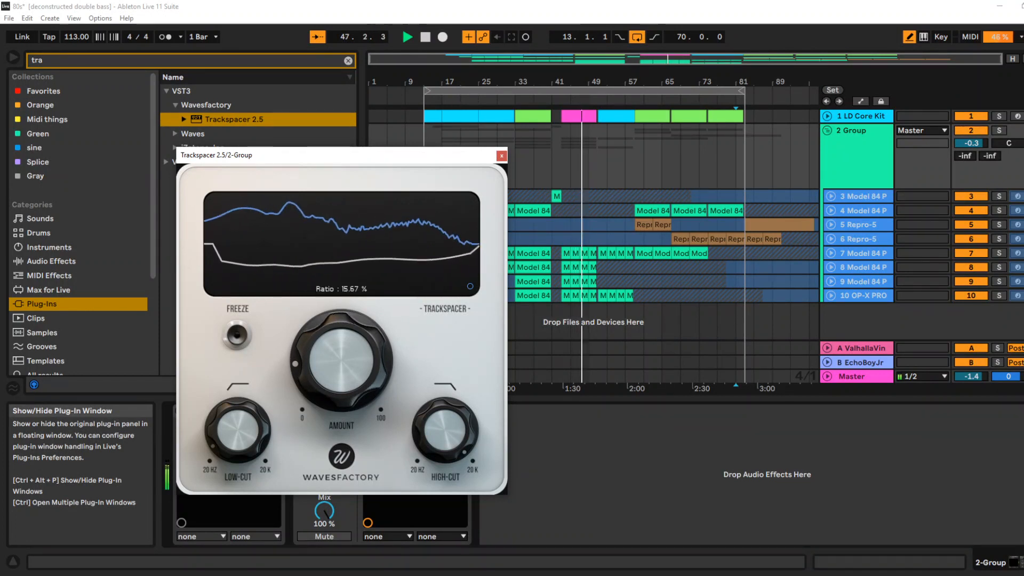
left_click(470, 286)
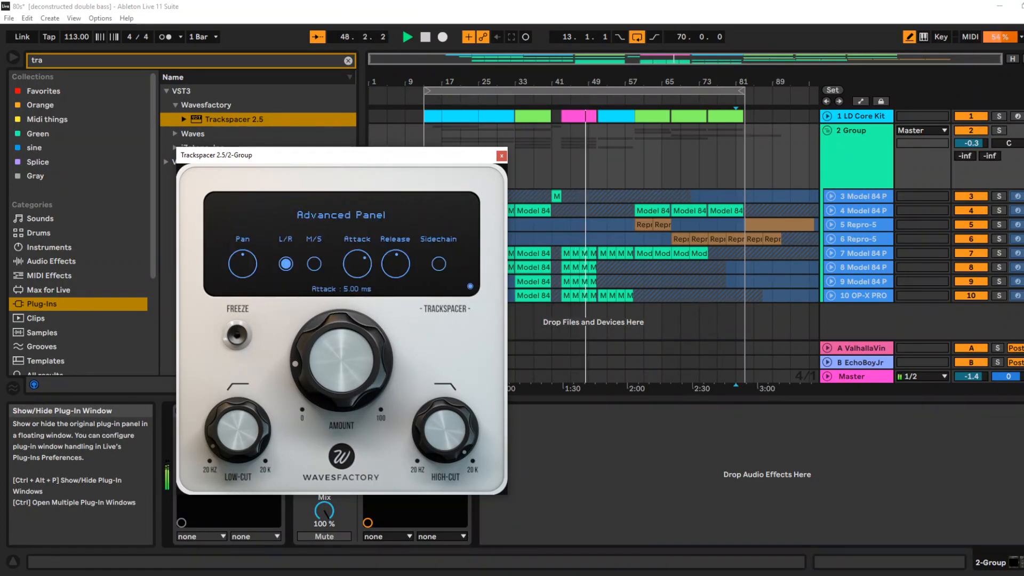
Set the synth group's Trackspacer attack to 0.04 ms, lower its release slightly and close the plug-in window
mouse_move(358, 264)
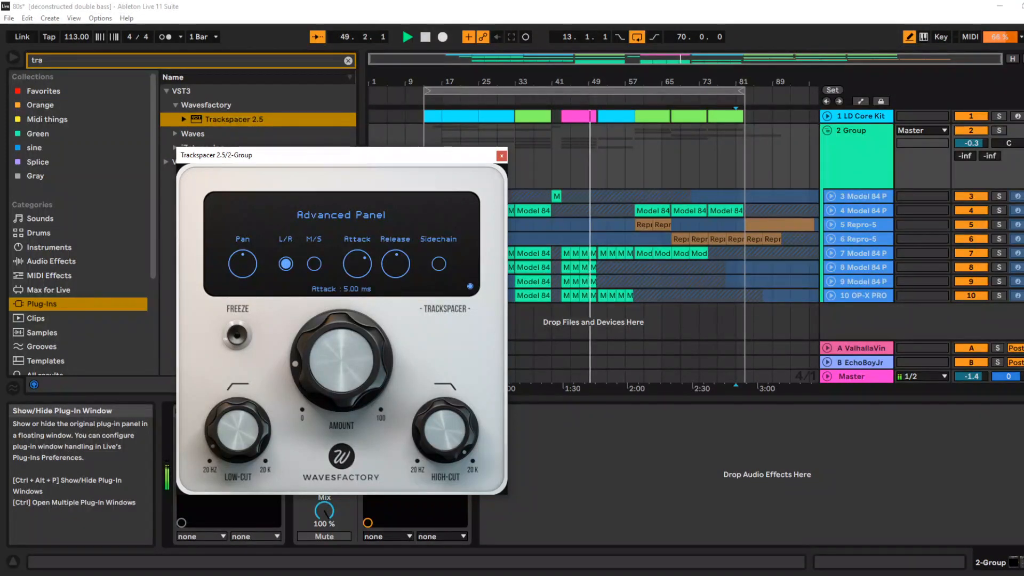
left_click_drag(357, 267, 357, 301)
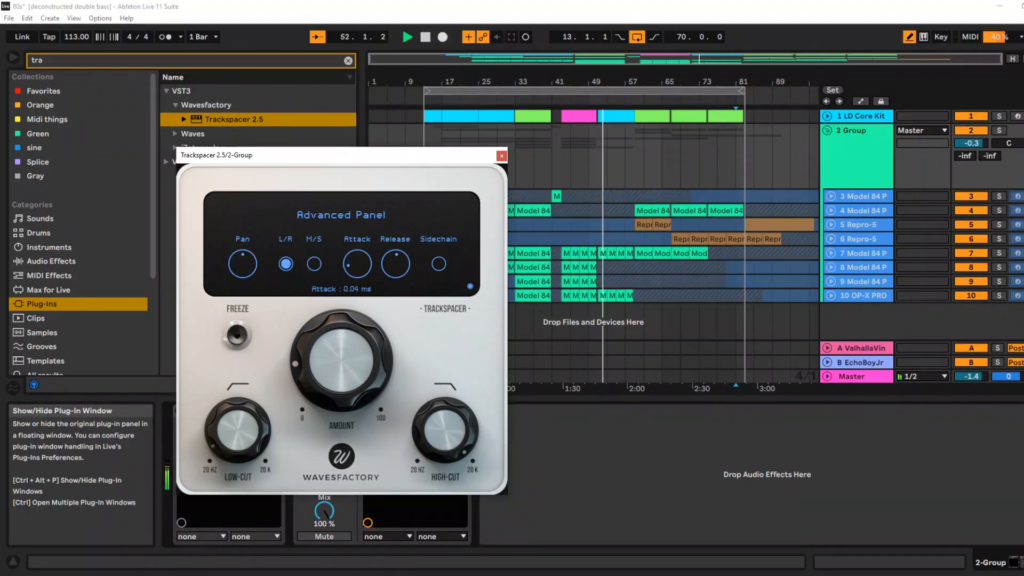
left_click_drag(395, 264, 395, 270)
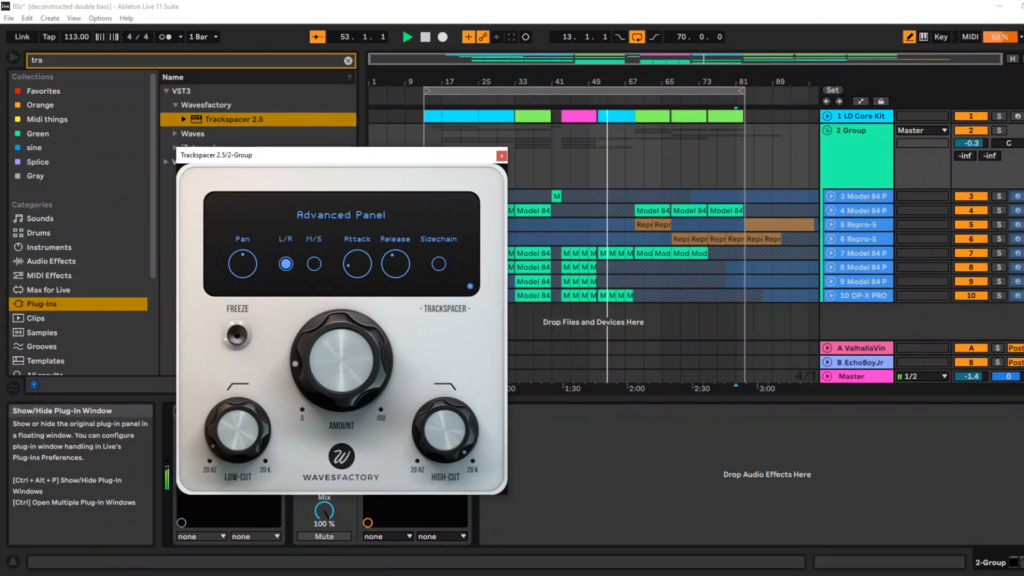
left_click(502, 156)
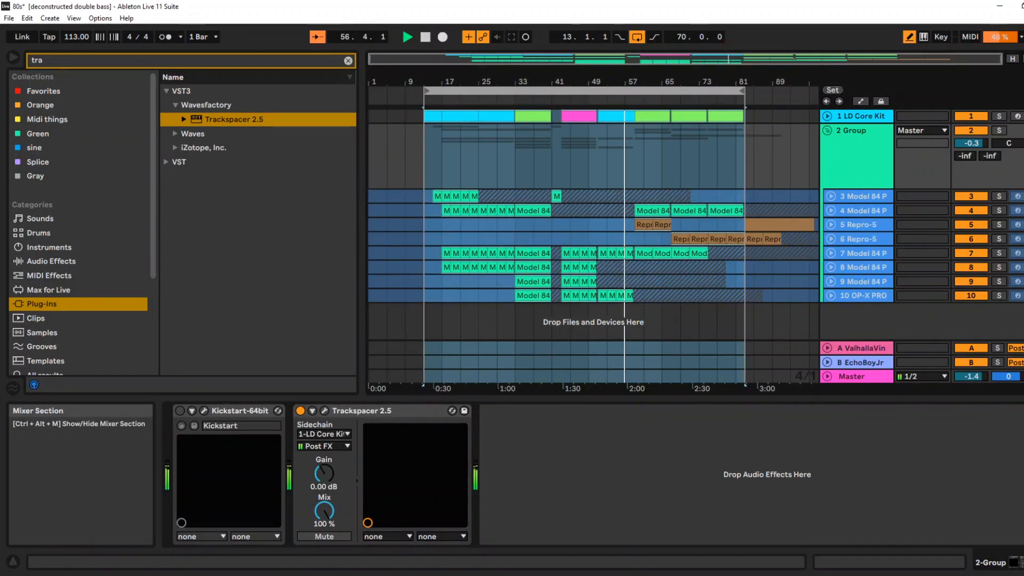
Unfold the LD Core Kit track above the synth group and turn off the arrangement loop during playback
left_click(827, 131)
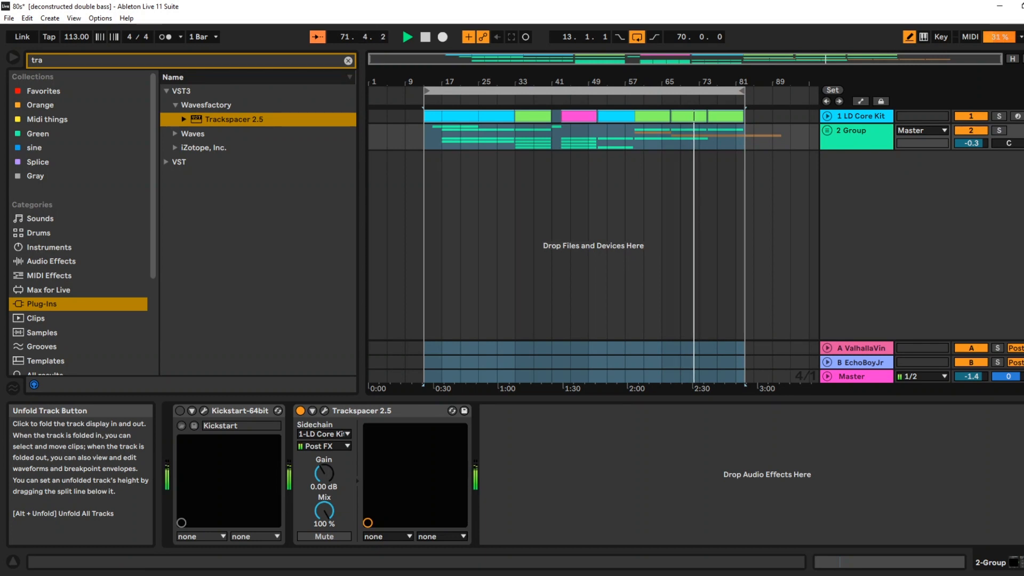
left_click(827, 130)
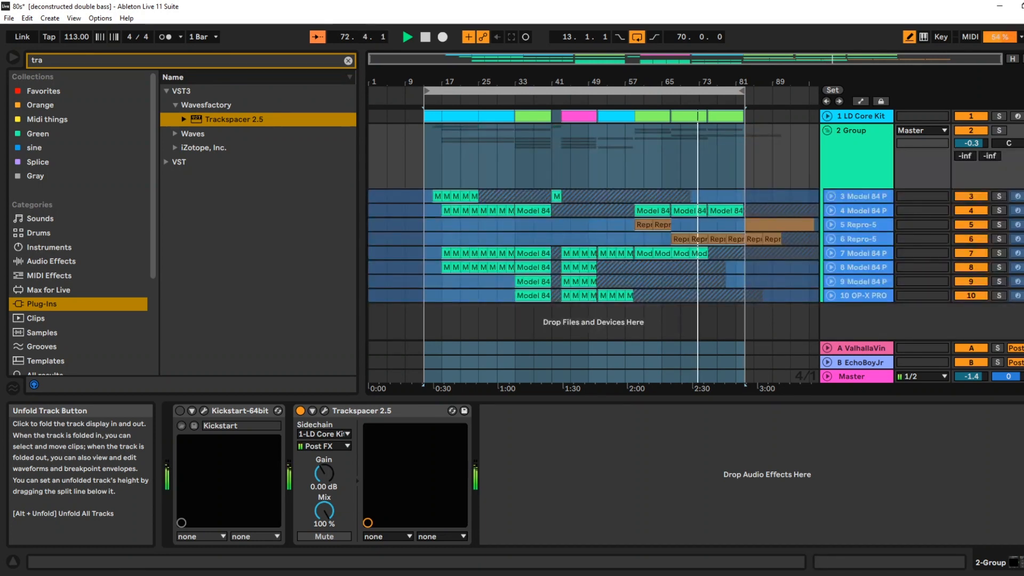
left_click(827, 116)
left_click_drag(730, 82, 662, 128)
left_click(637, 36)
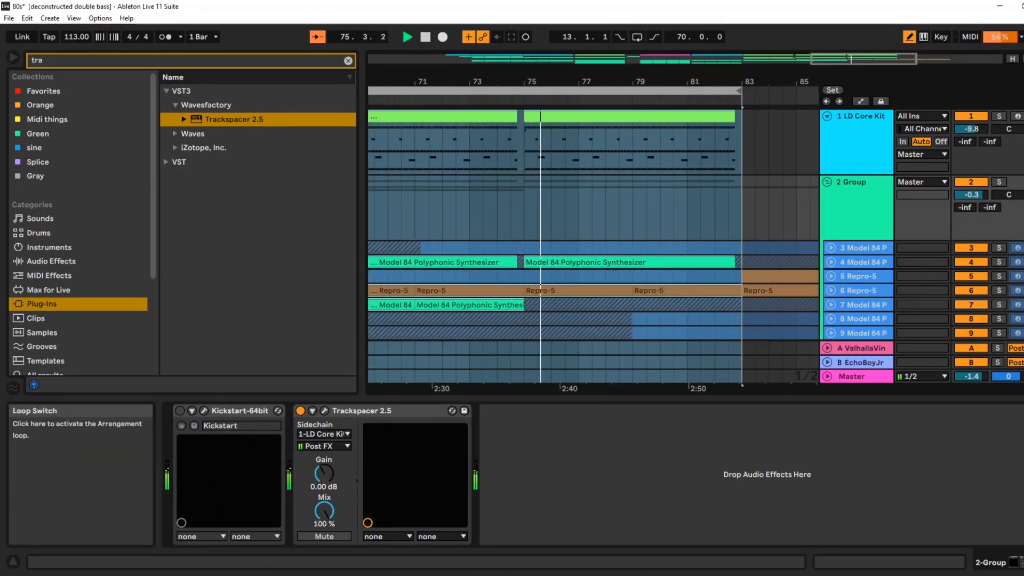
left_click_drag(688, 81, 688, 20)
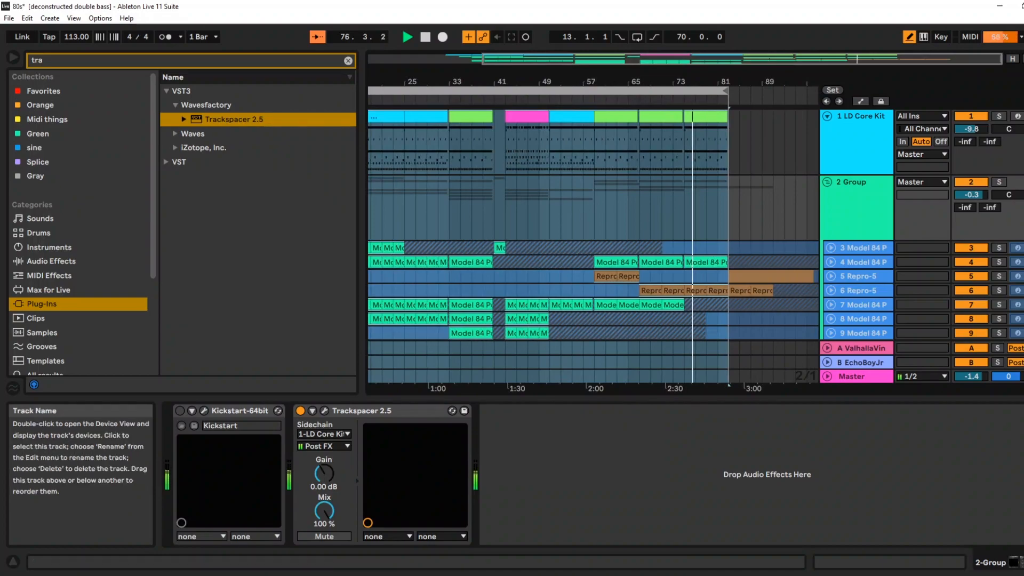